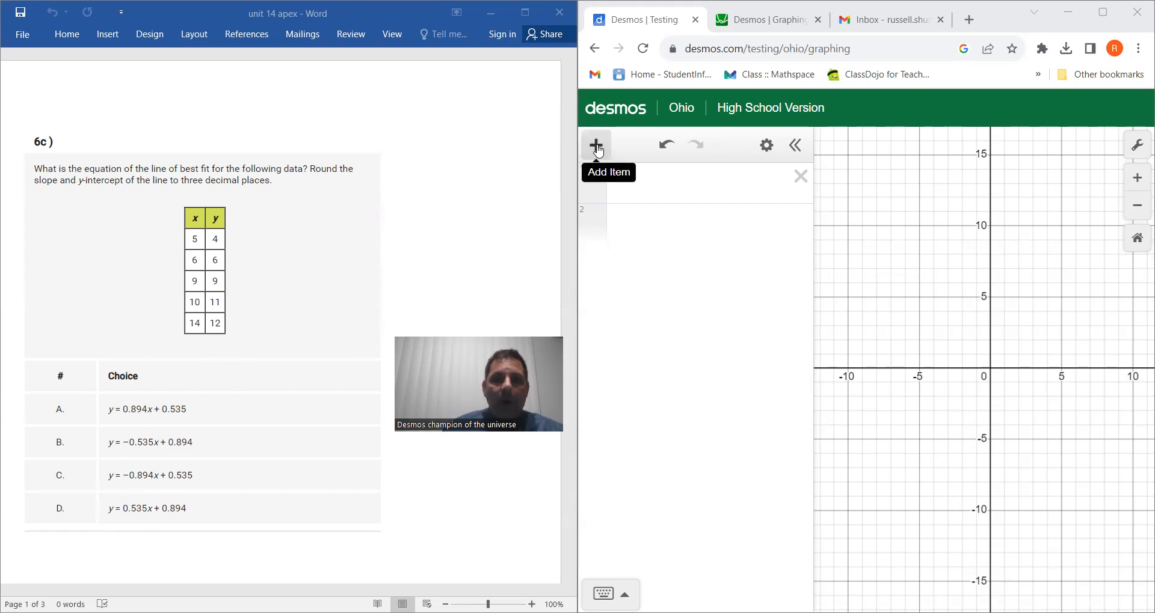
Add a table and enter the x₁ values 5, 6, 9, 10 and 14 from question 6c
left_click(598, 149)
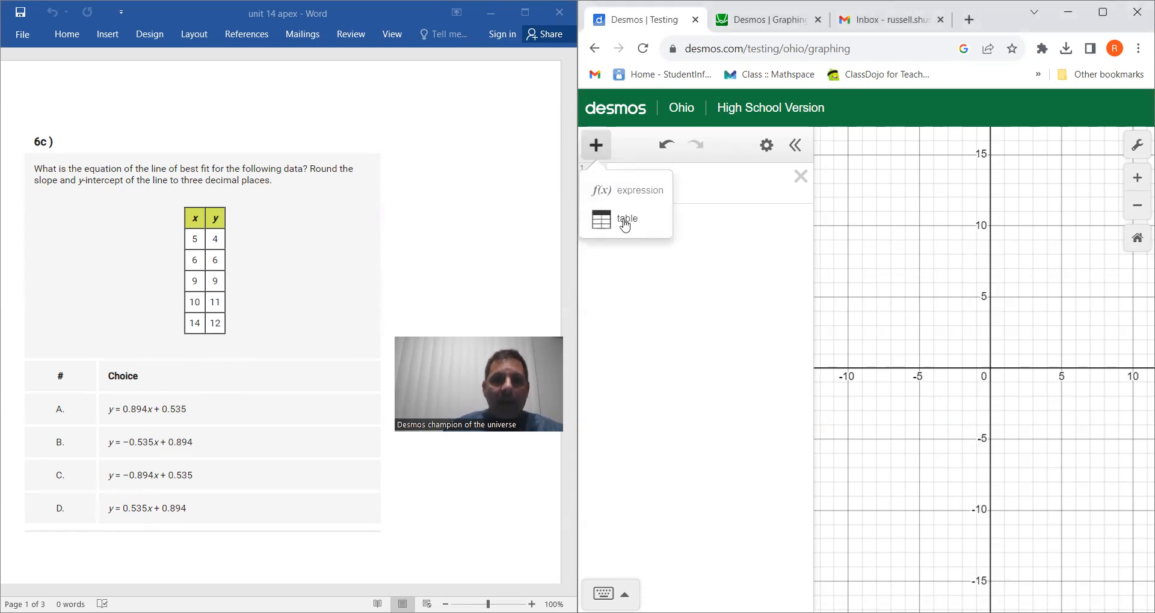
left_click(626, 221)
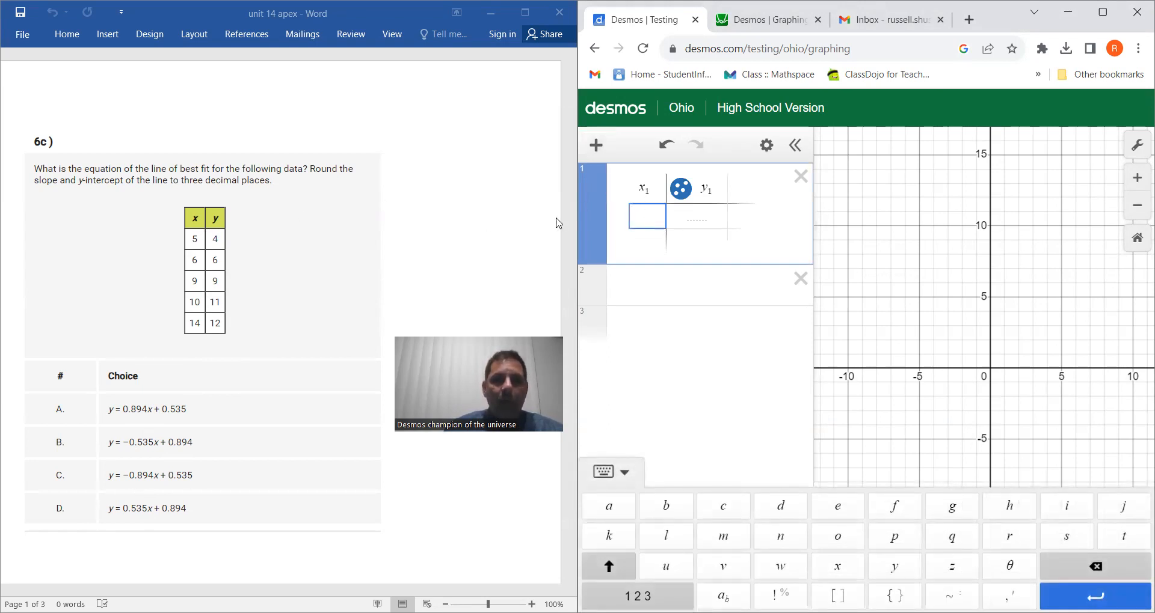
type("5")
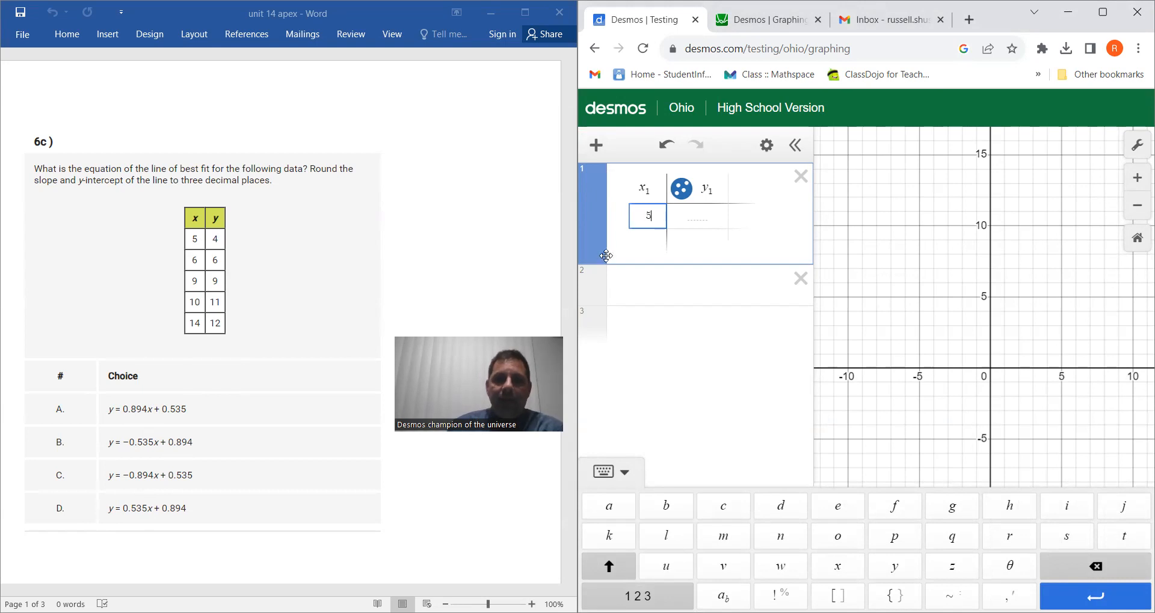
left_click(645, 242)
type("6")
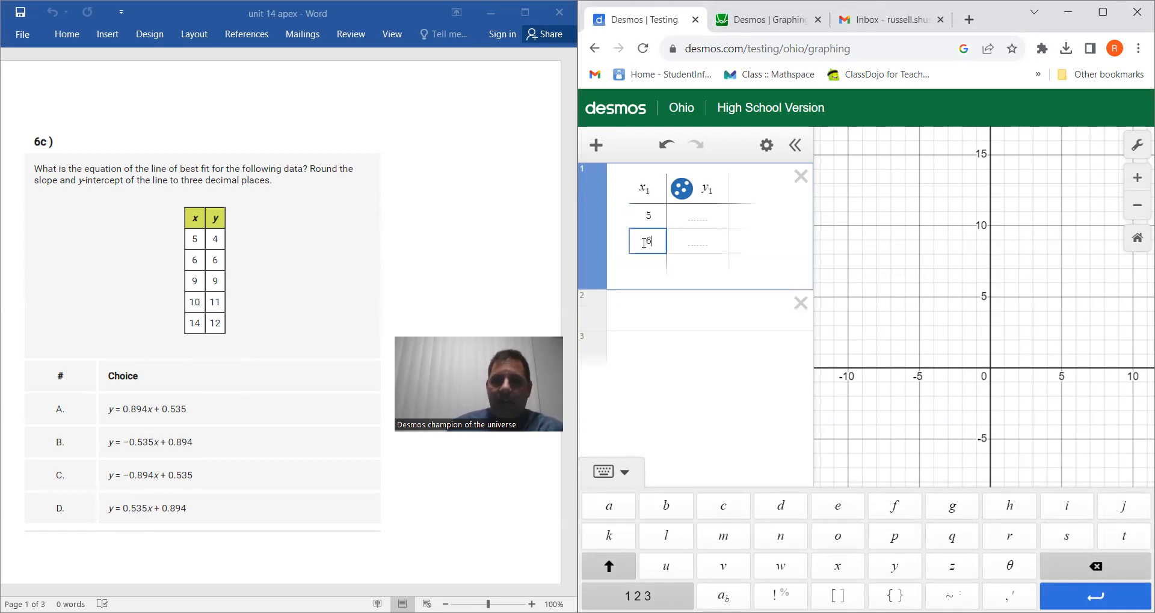
left_click(647, 264)
type("9")
left_click(658, 286)
type("10")
left_click(659, 316)
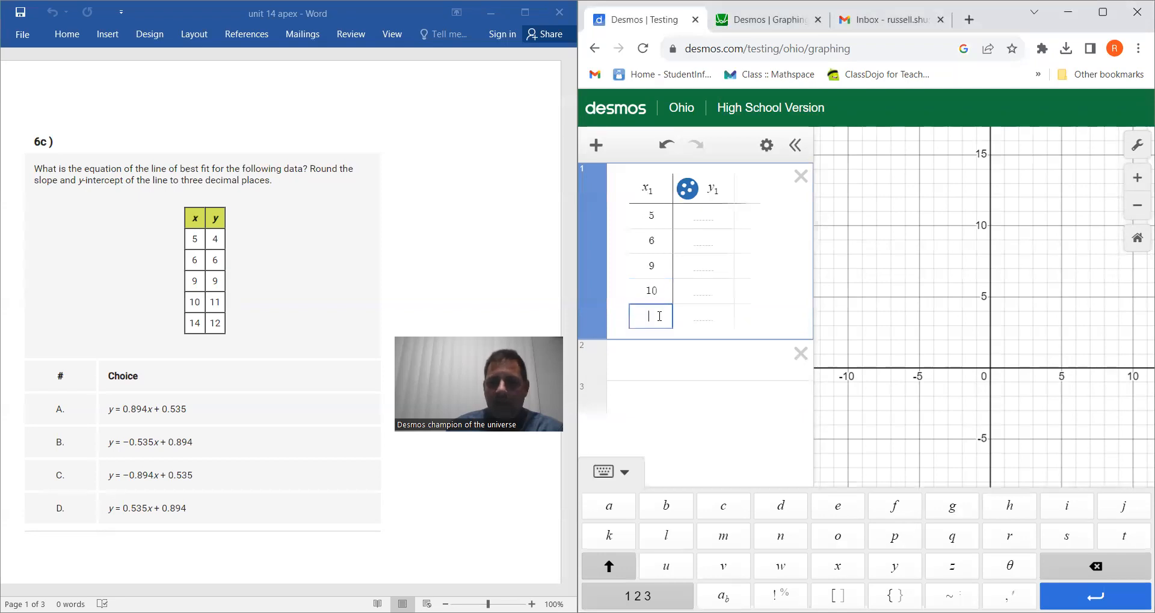
type("14")
Fill the table's y₁ column with 4, 6, 9, 11 and 12
left_click(703, 218)
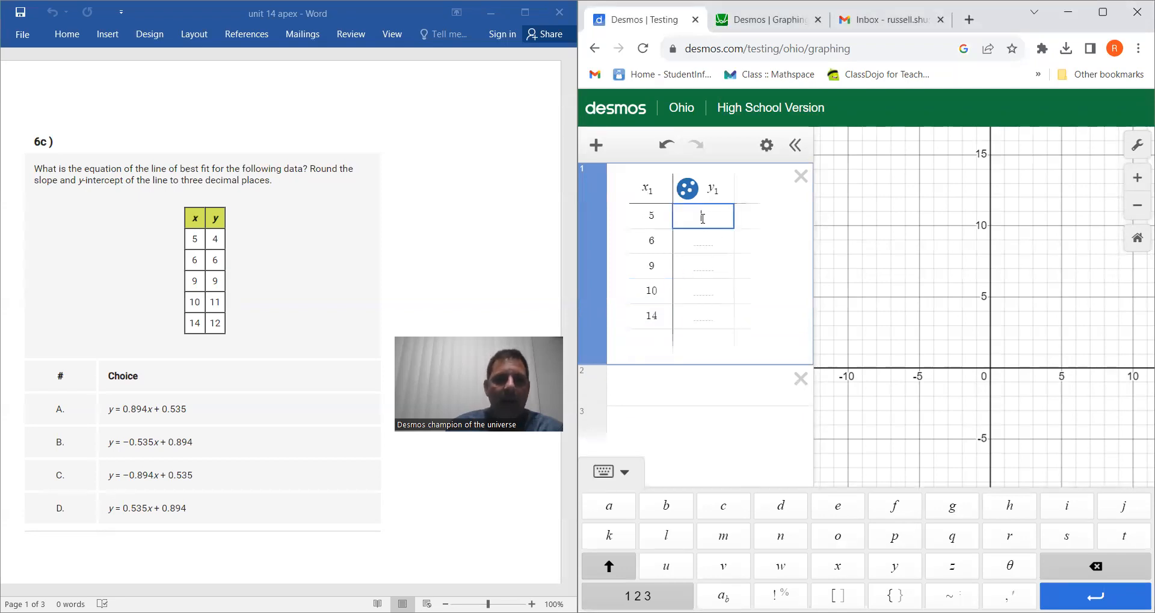
type("4")
left_click(706, 242)
type("6")
left_click(709, 268)
type("9")
left_click(703, 308)
left_click(701, 293)
type("11")
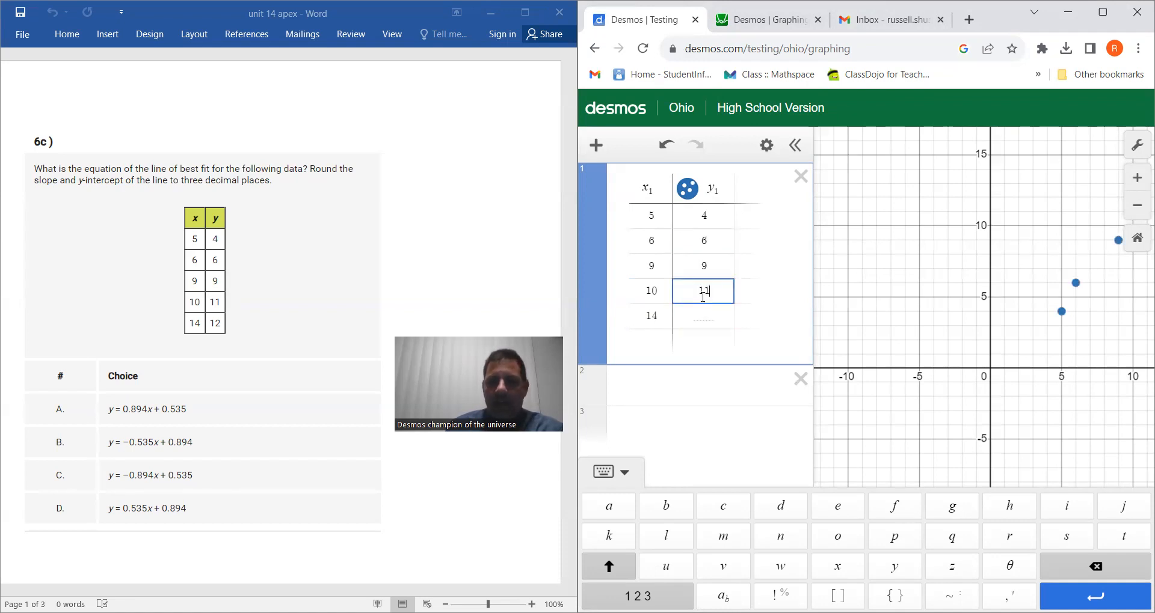
left_click(707, 320)
type("12")
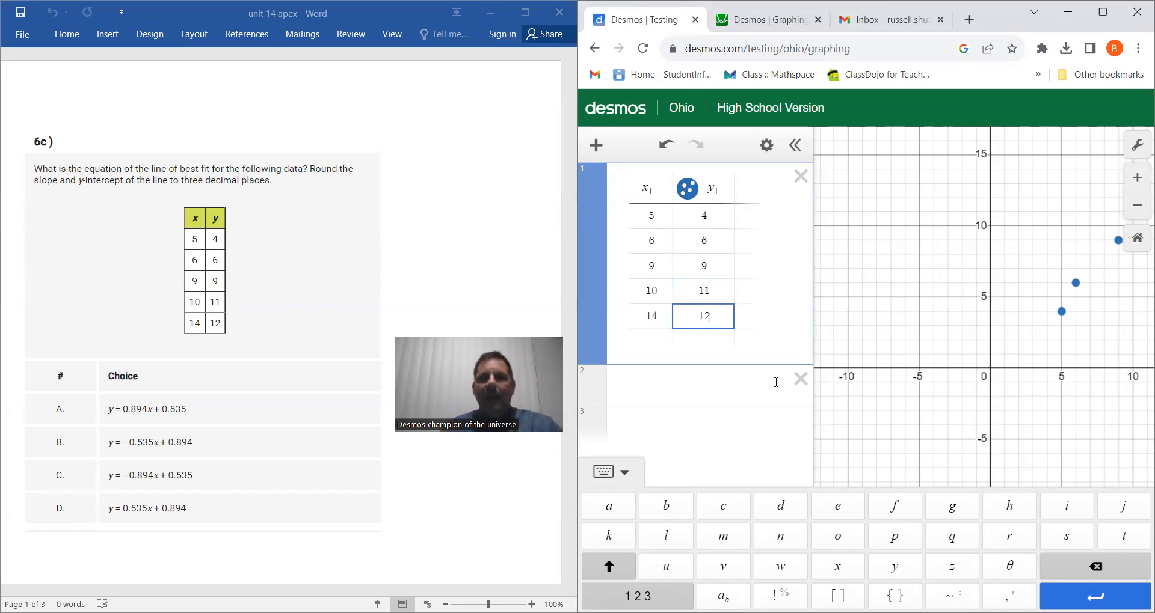
Begin a regression in the expression below the table with y₁ ~ mx₁
left_click_drag(1011, 242, 850, 303)
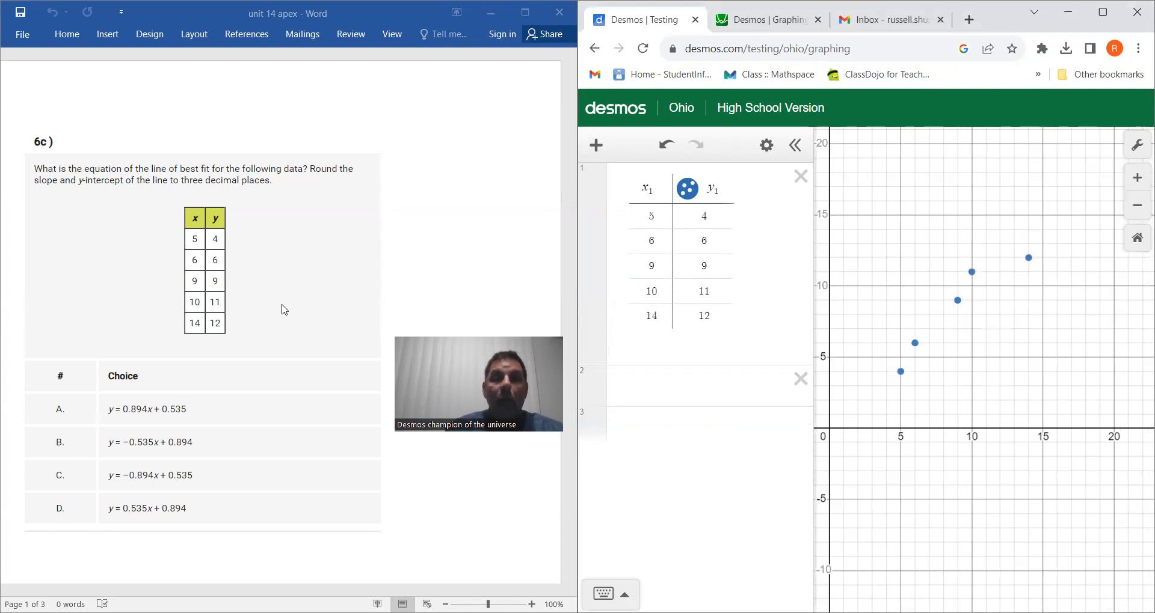
left_click(666, 390)
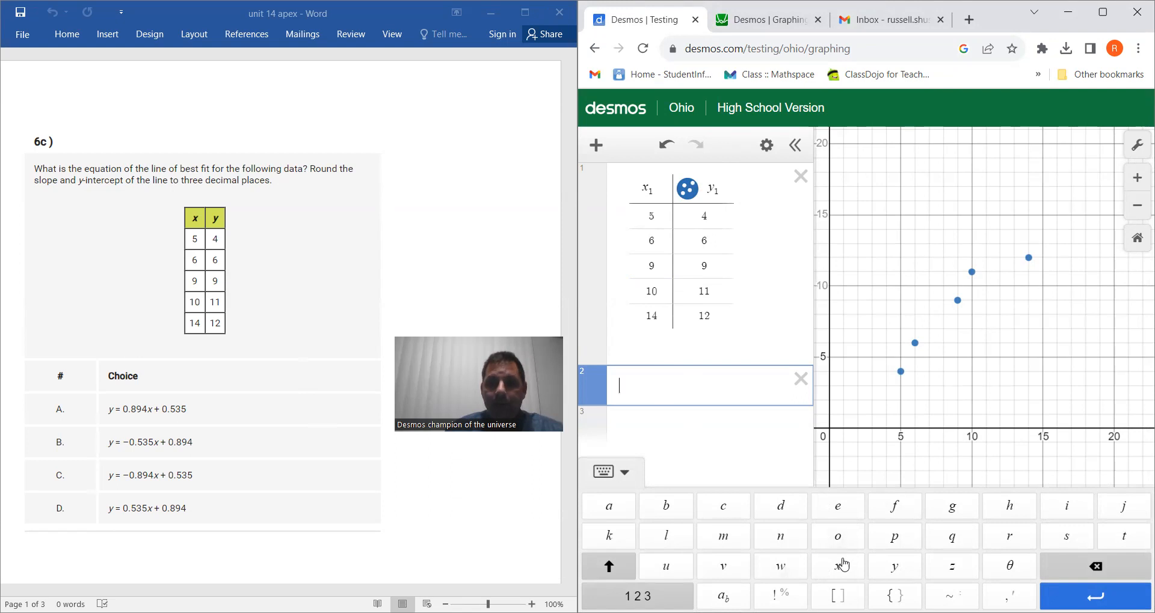
left_click(895, 568)
type("1")
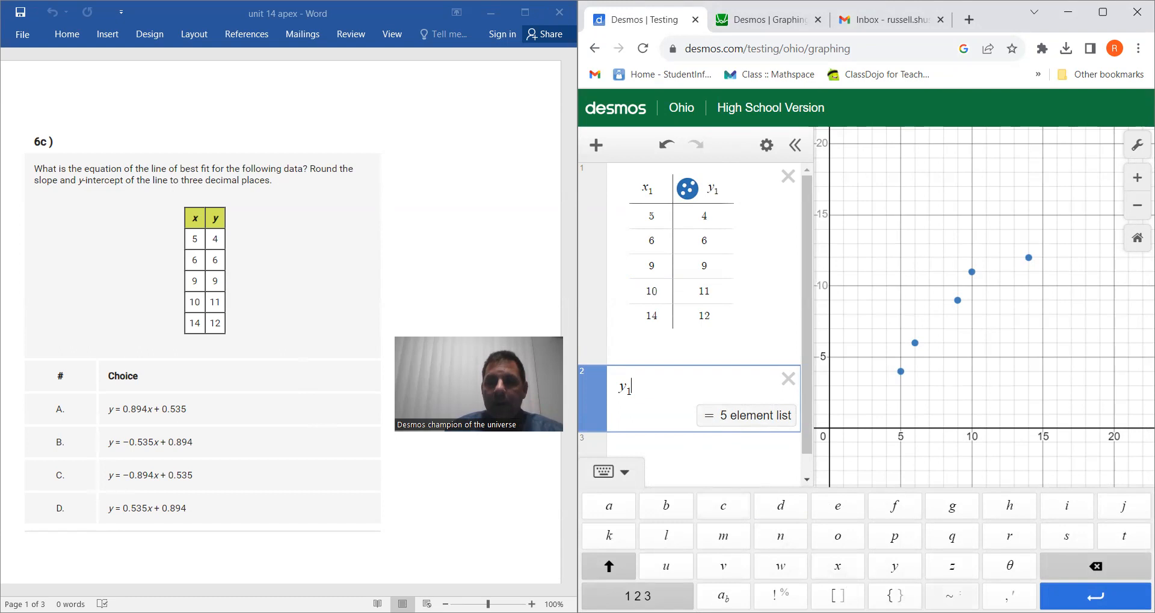
left_click(949, 596)
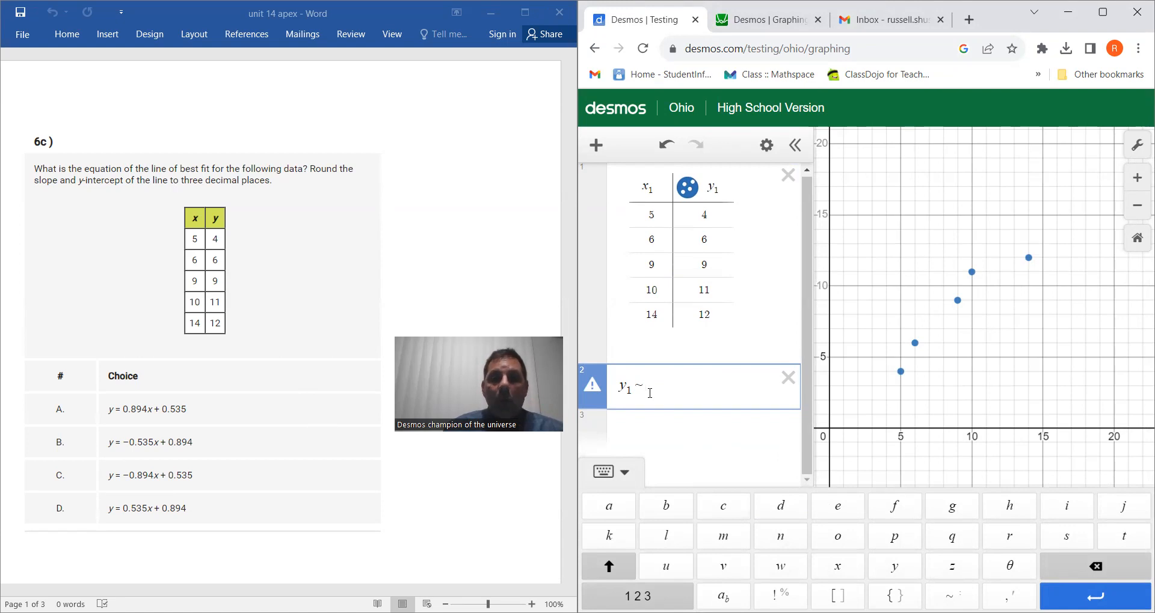
left_click(725, 542)
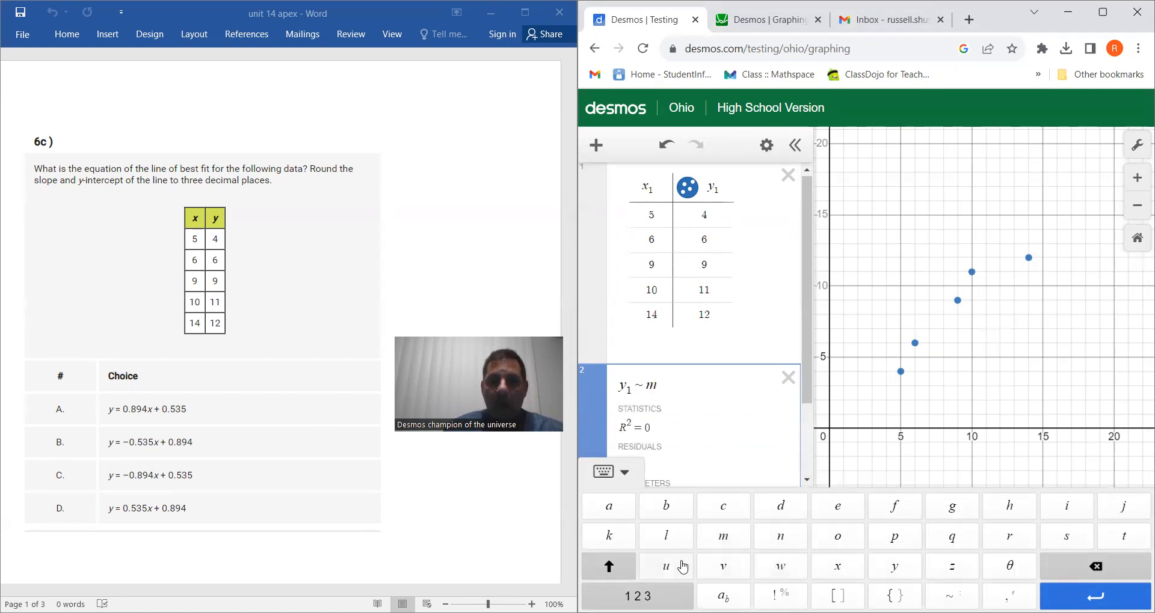
left_click(839, 567)
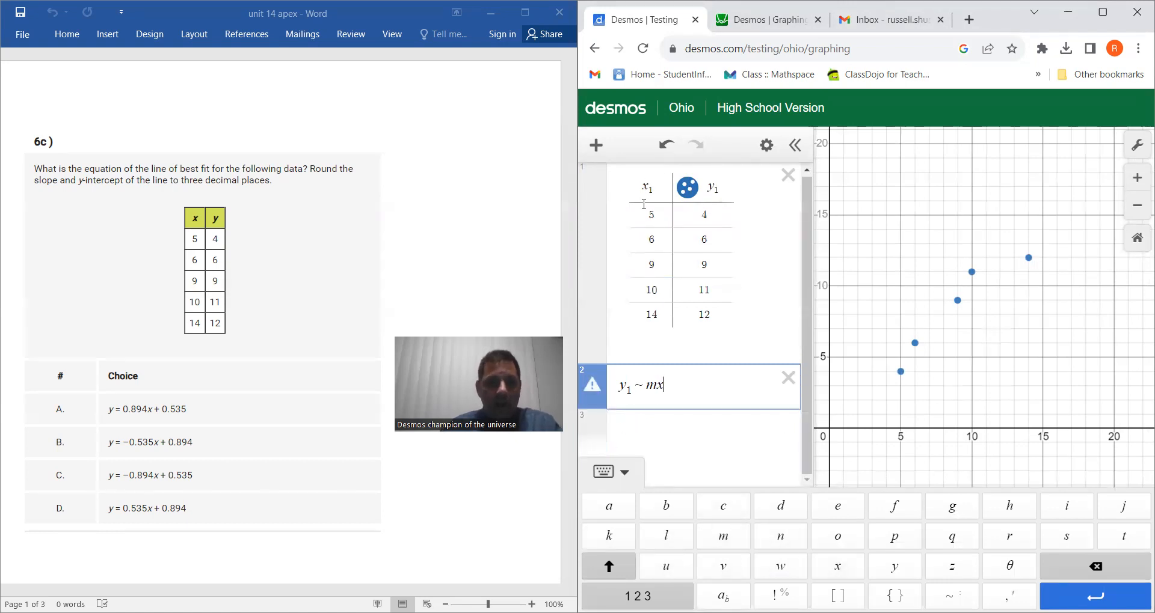
type("1")
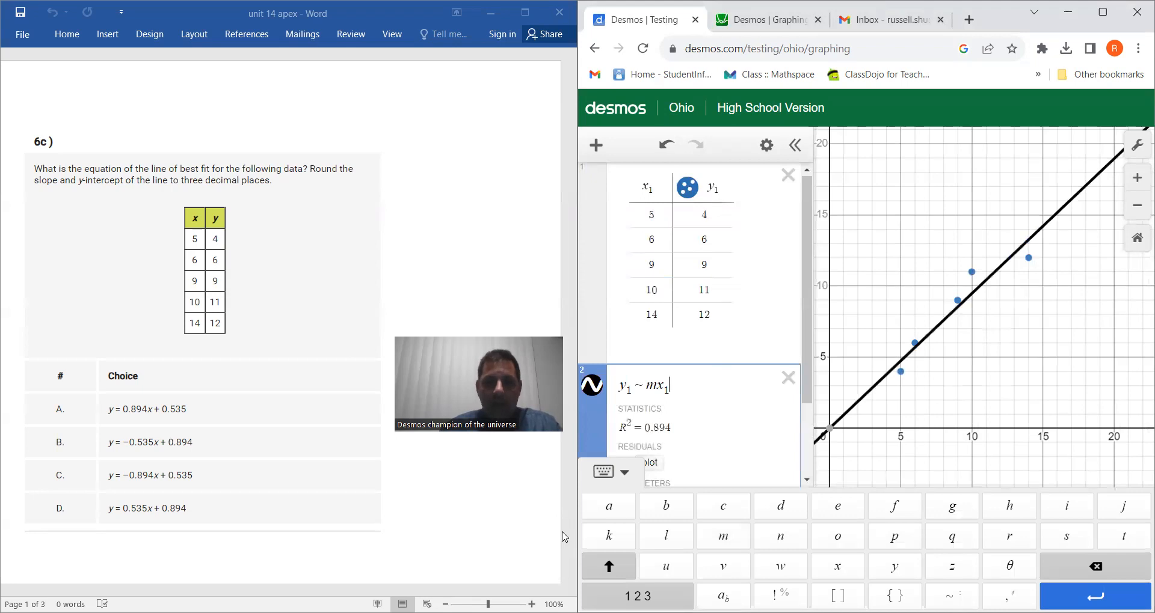
Complete the linear regression model by adding + b, and review its statistics and parameters
left_click(637, 596)
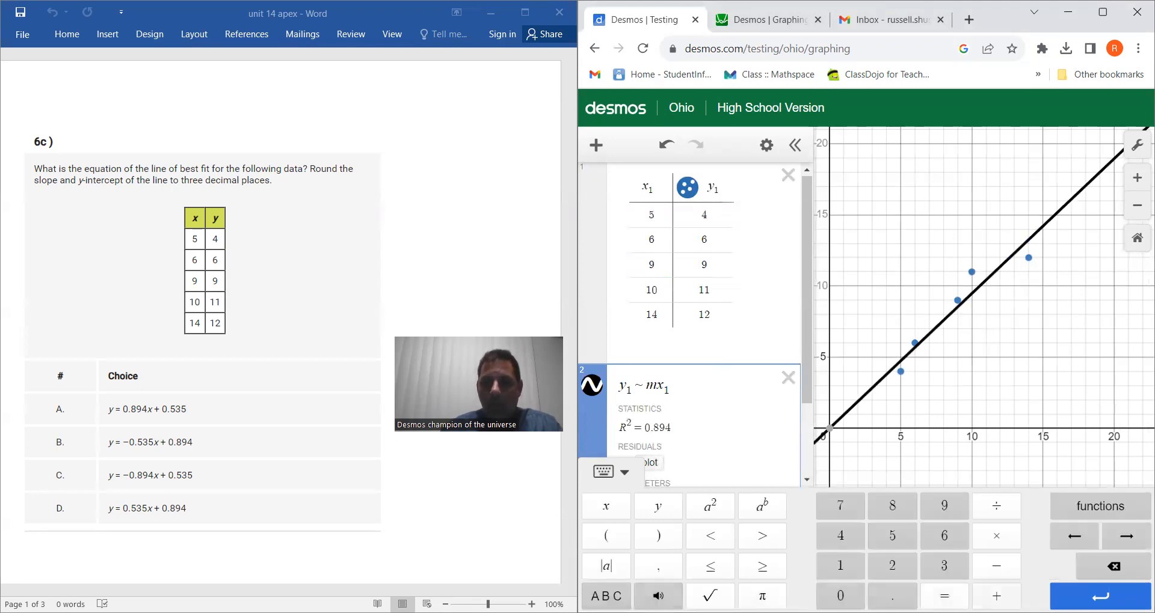
left_click(996, 596)
left_click(606, 596)
left_click(666, 506)
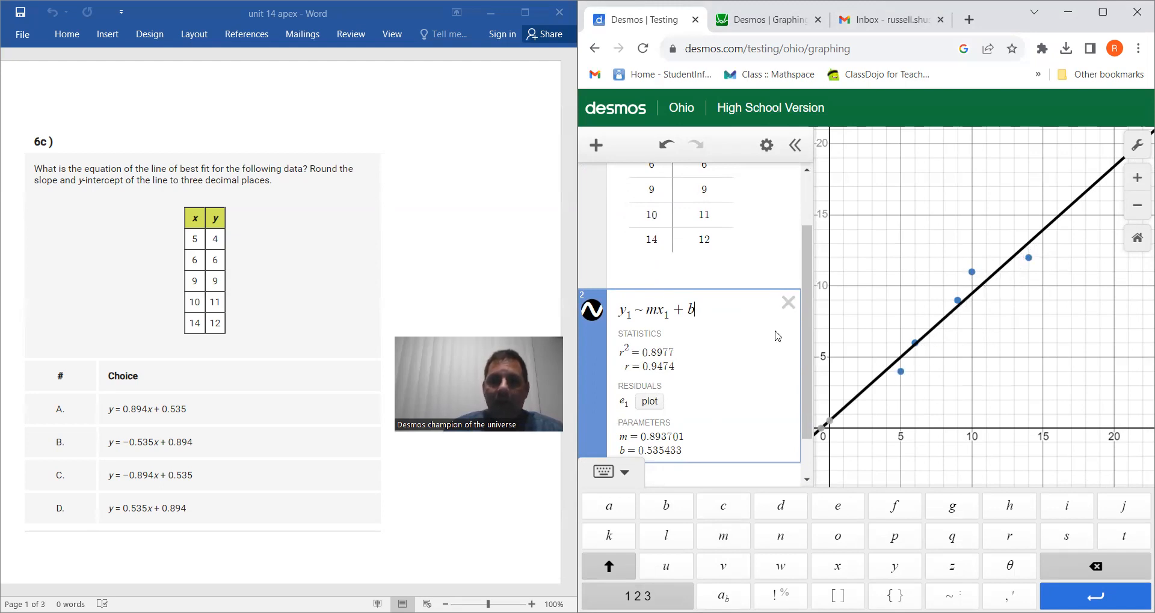
scroll(751, 341, "down", 1)
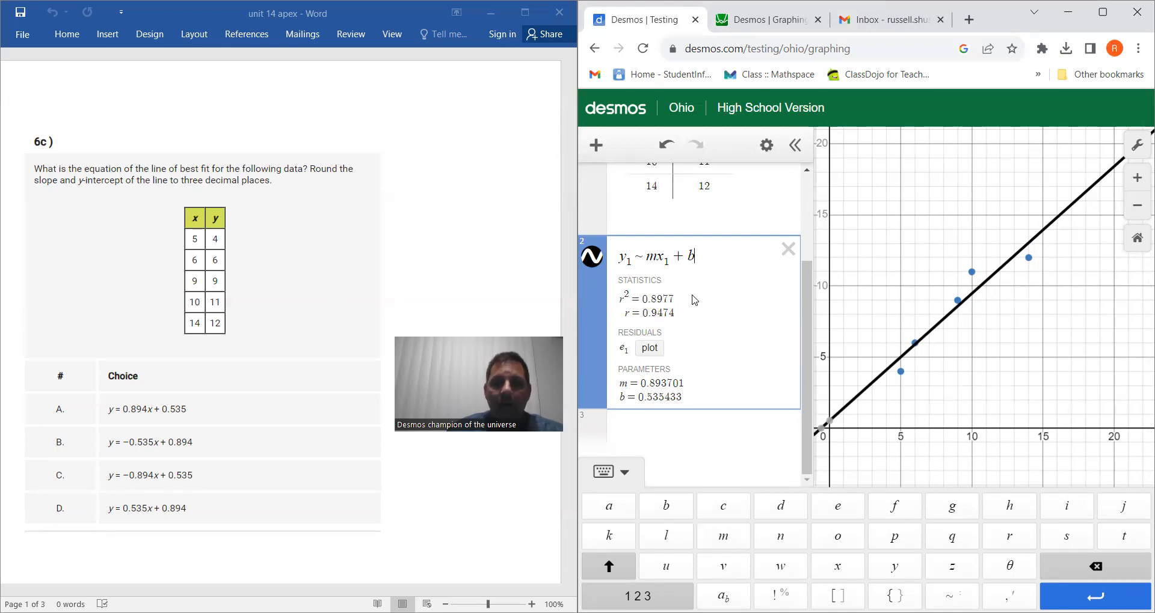
scroll(698, 288, "up", 2)
scroll(707, 275, "down", 2)
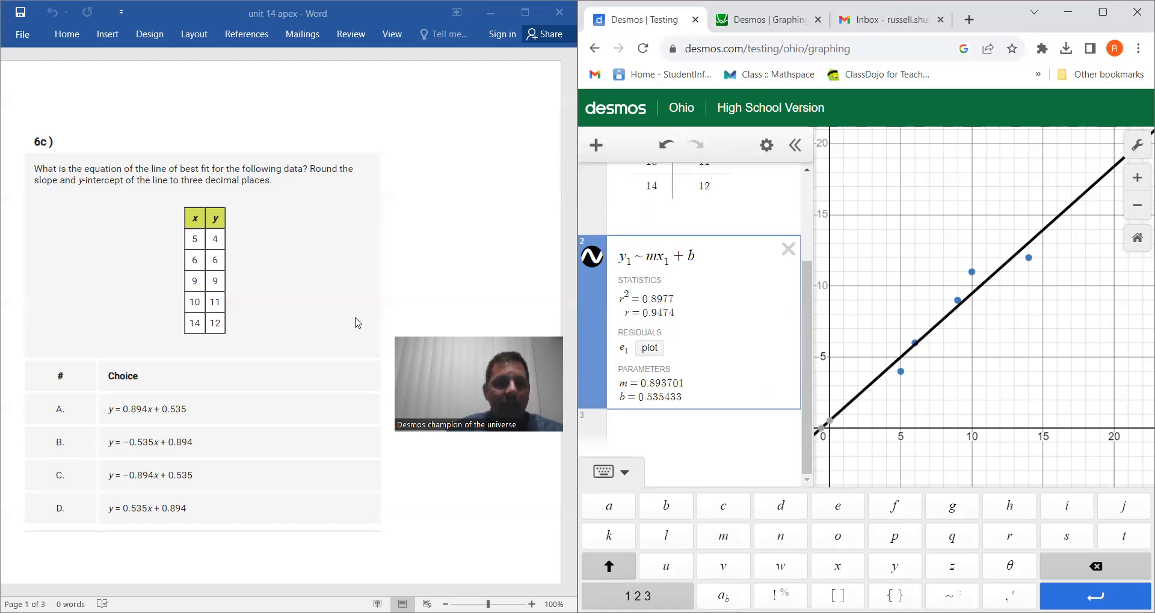
Go to question 4c in the document and delete the regression and the data table from the calculator
scroll(358, 323, "down", 12)
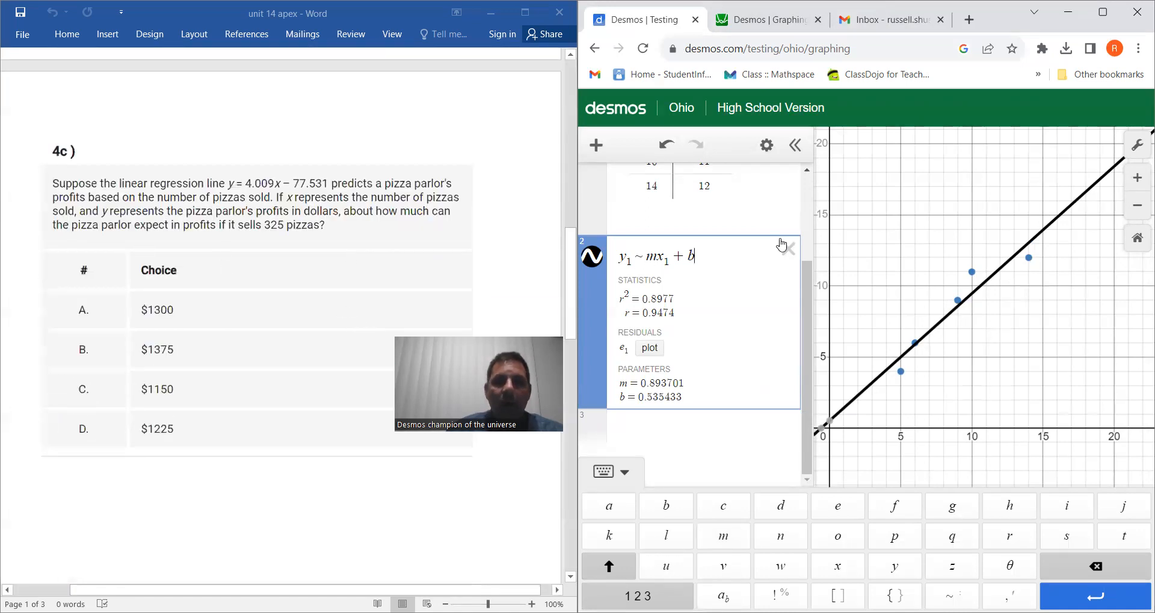
left_click(787, 249)
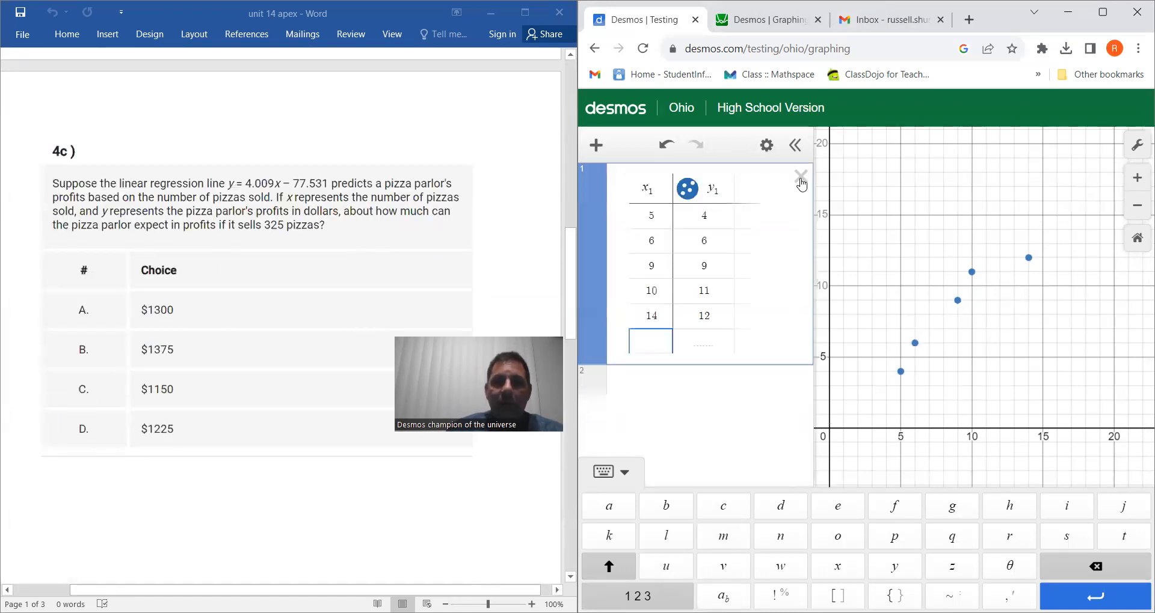
left_click(800, 180)
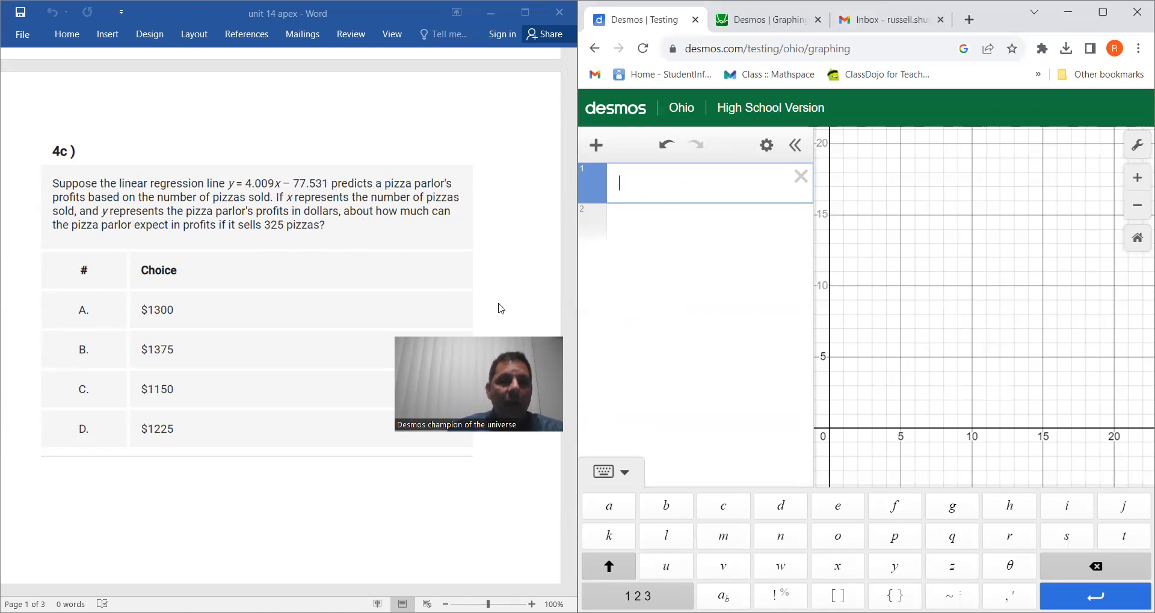
Enter the product 4.009 · 325 in the empty expression for the pizza profit prediction
left_click(638, 596)
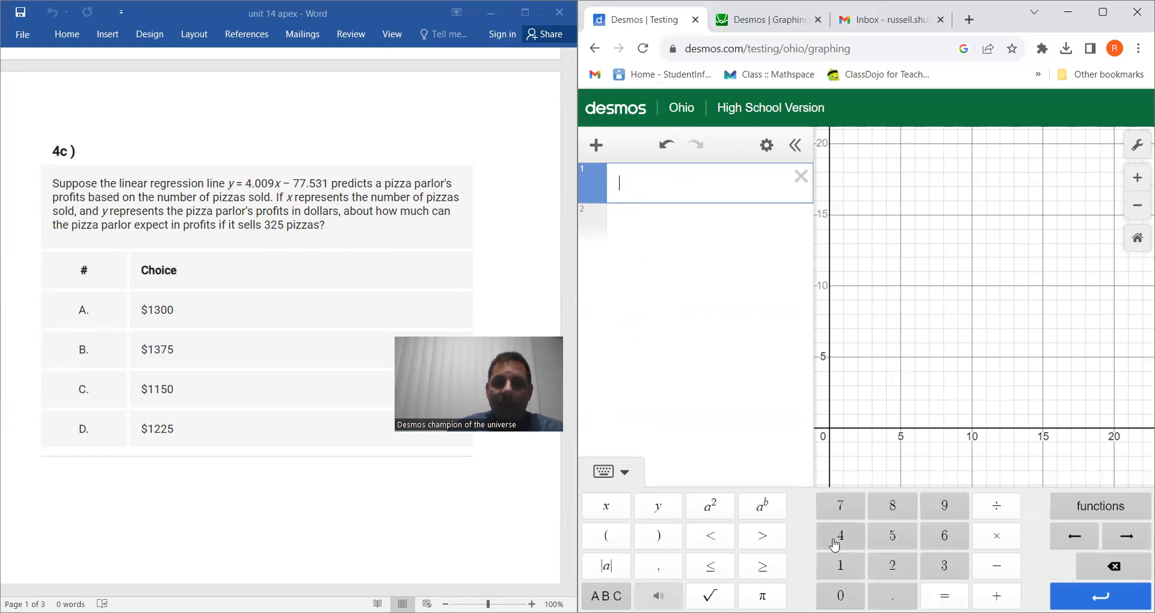
left_click(841, 536)
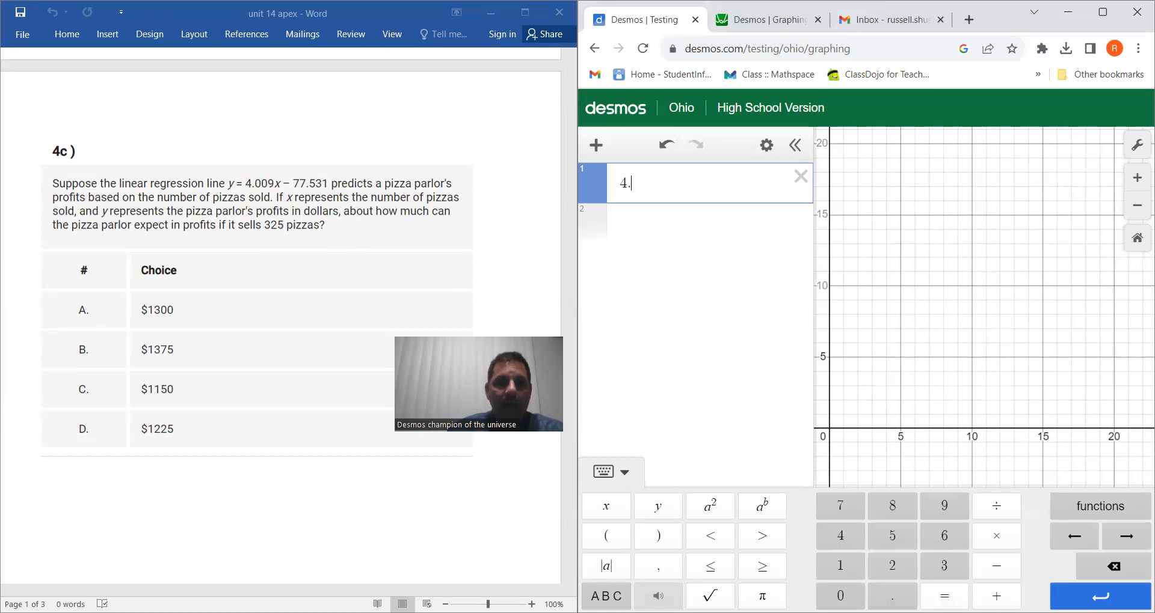
double_click(840, 596)
left_click(944, 506)
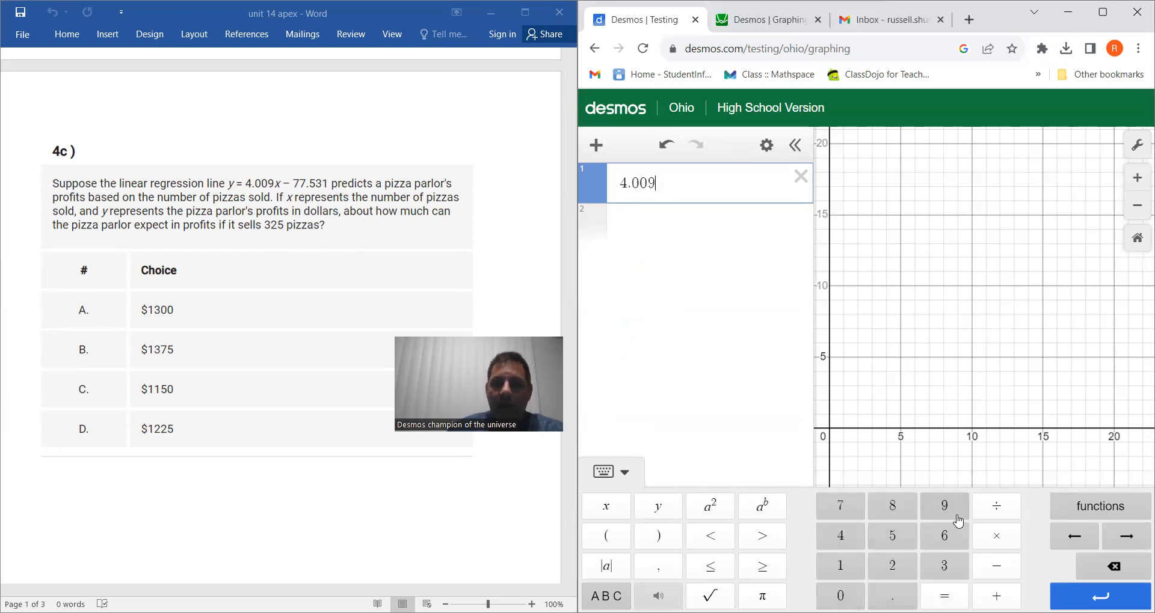
left_click(993, 535)
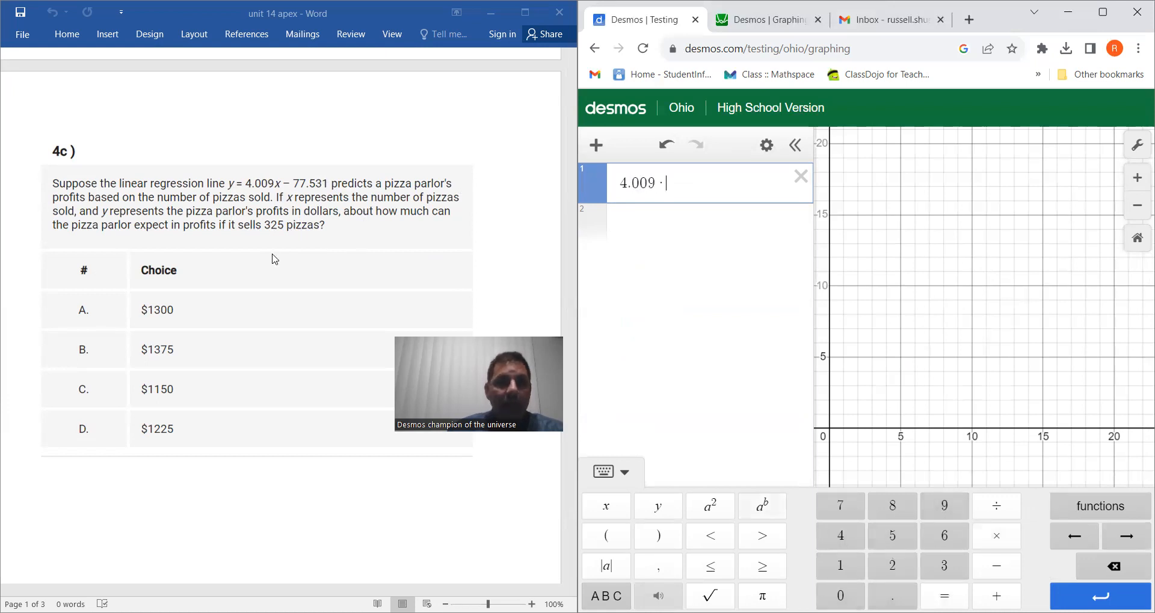
left_click(942, 567)
left_click(893, 566)
left_click(892, 536)
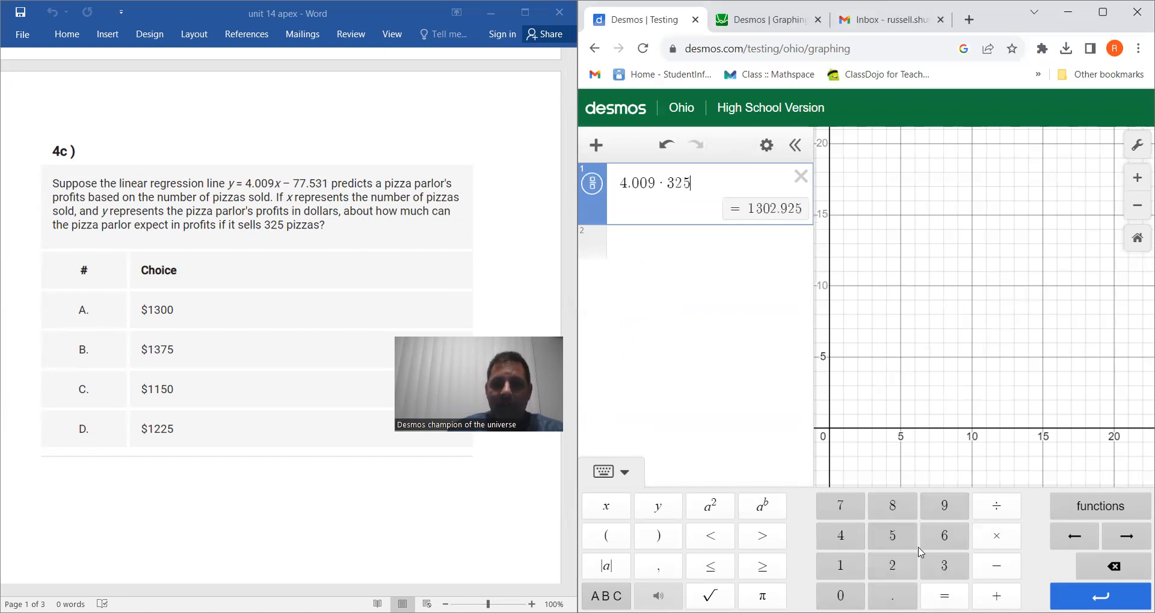
Subtract 77.531 from the product in the same expression
left_click(995, 567)
left_click(864, 516)
left_click(865, 516)
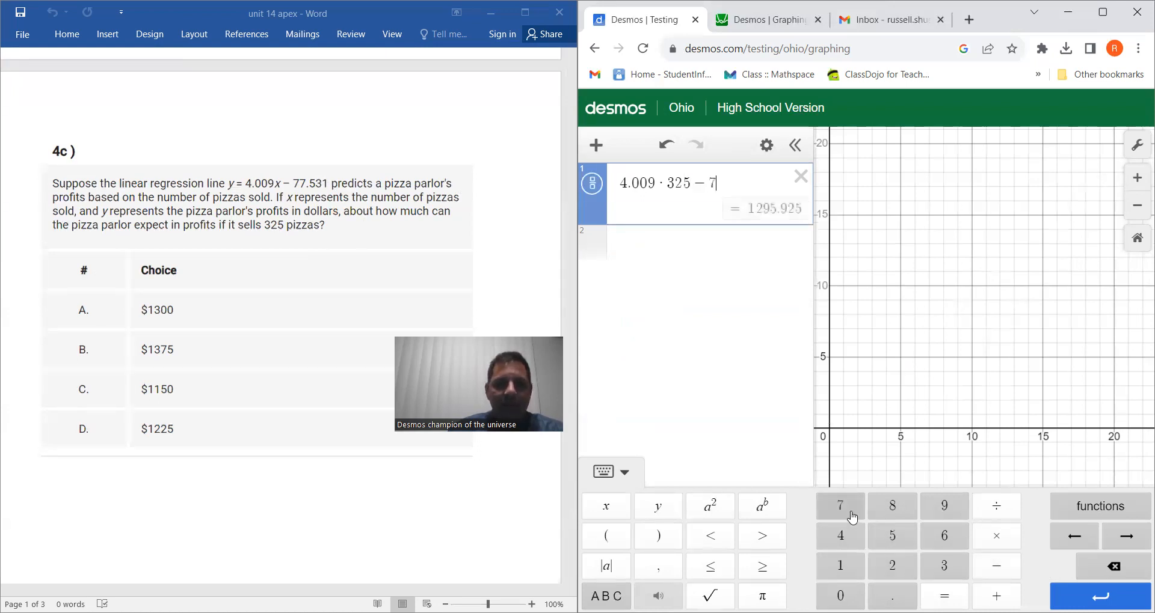
left_click(888, 539)
left_click(941, 564)
left_click(842, 567)
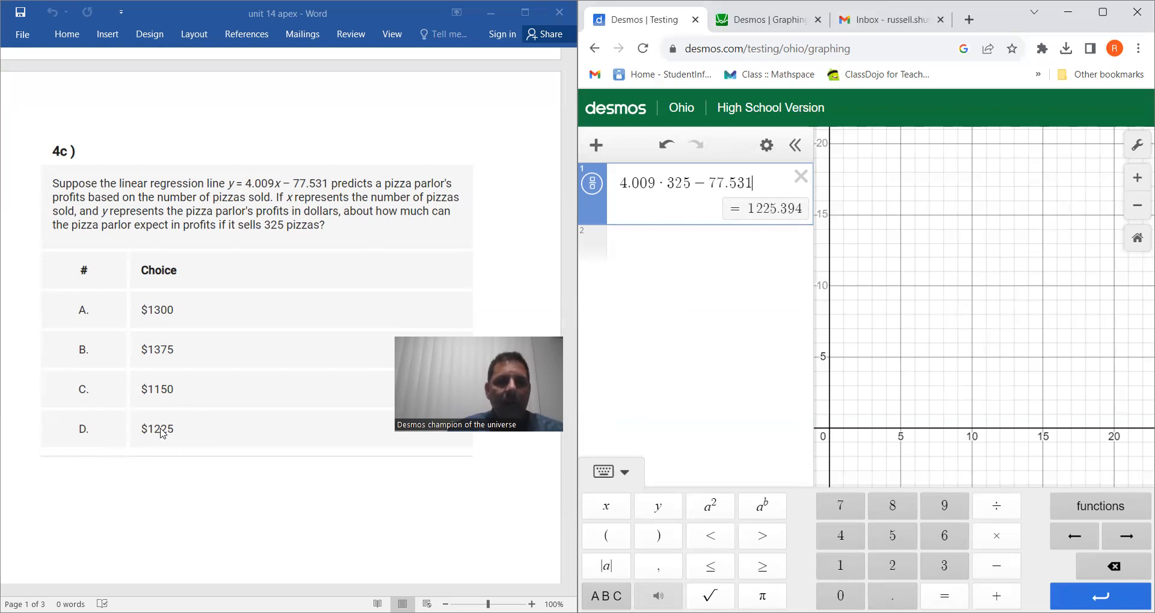
Go to question 7a in the document and delete the profit calculation from the calculator
scroll(323, 321, "down", 12)
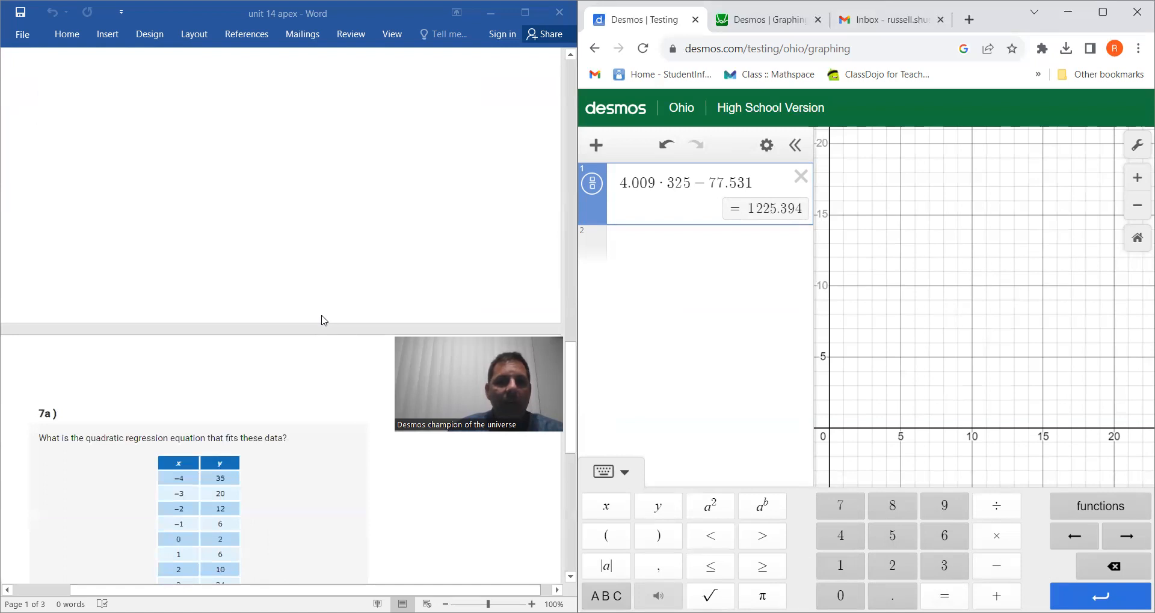
scroll(324, 321, "down", 8)
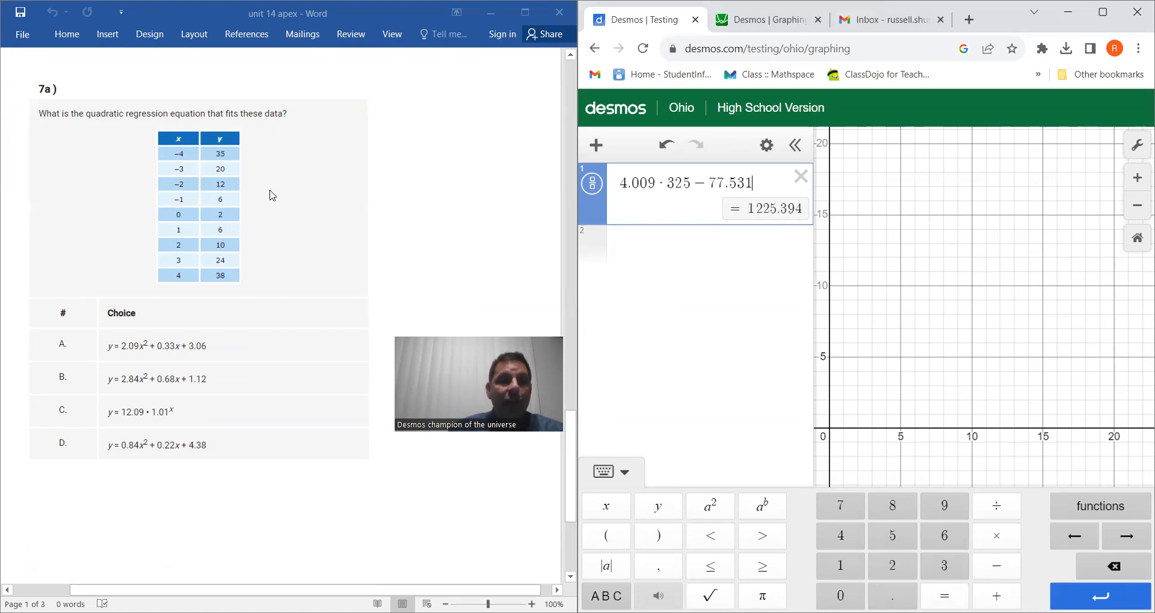
left_click(801, 176)
Add a data table and enter the x values −4, −3, −2 and −1 from question 7a in its first four rows
left_click(599, 147)
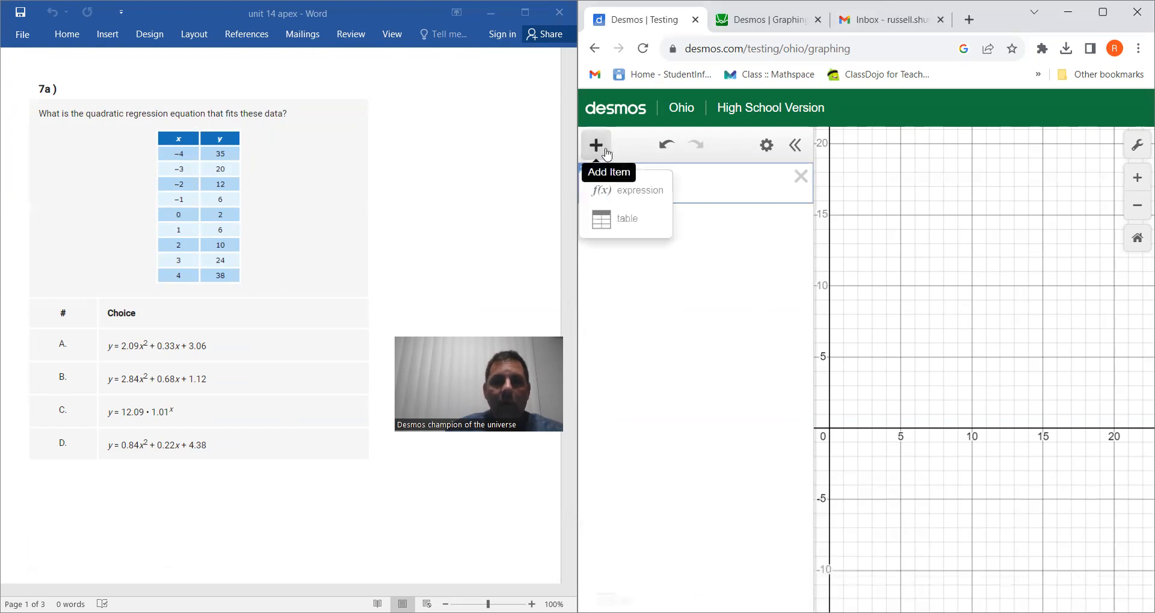
left_click(608, 219)
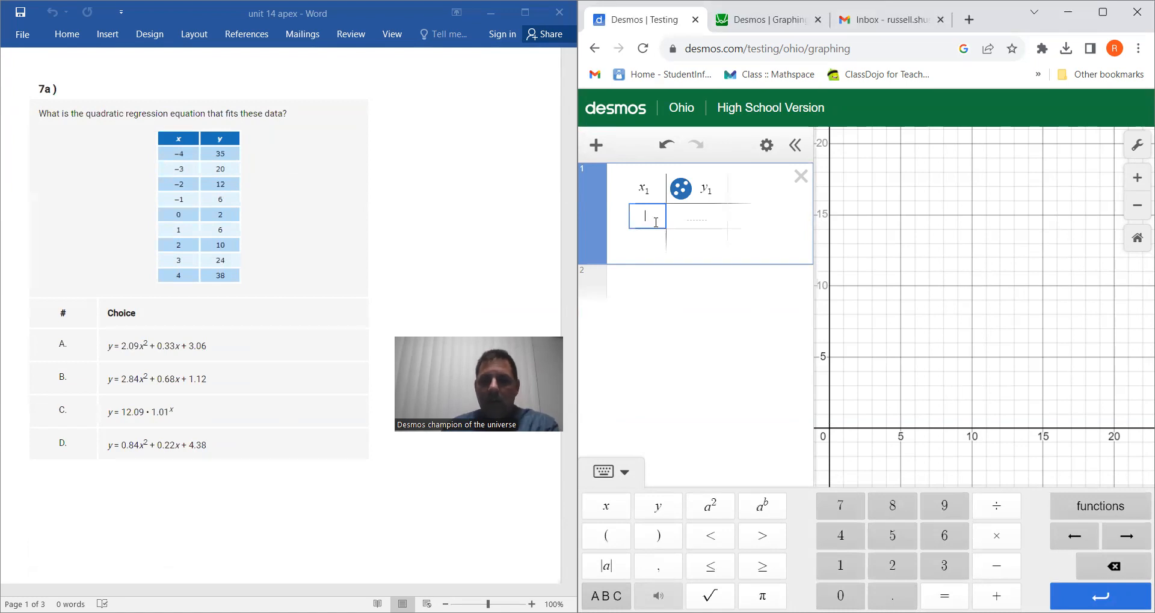
type("-")
type("4")
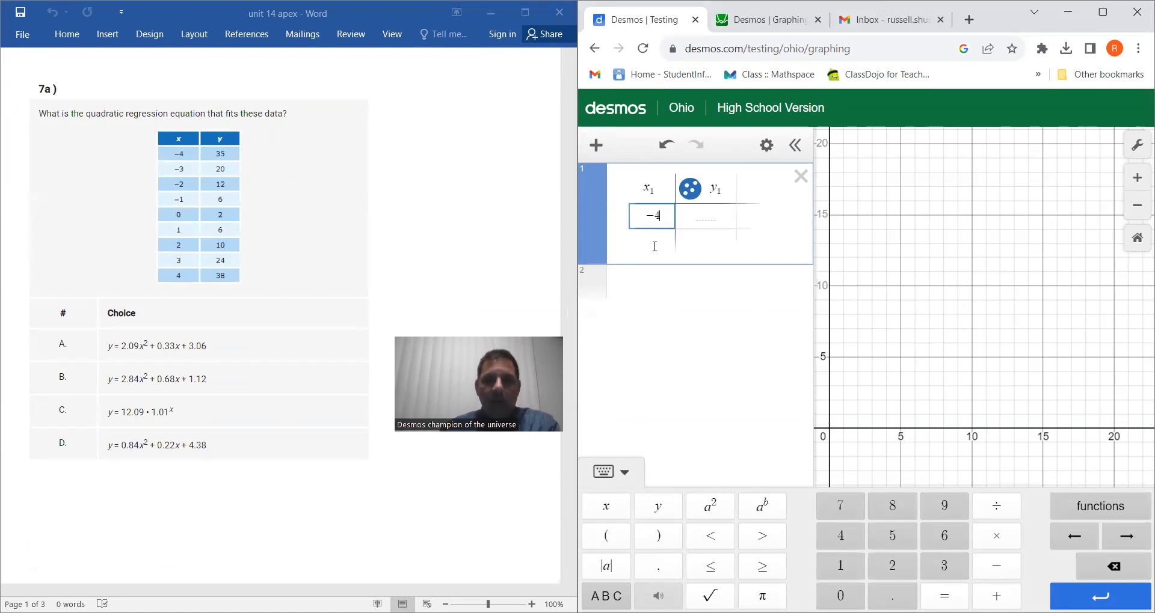
left_click(664, 242)
type("-3")
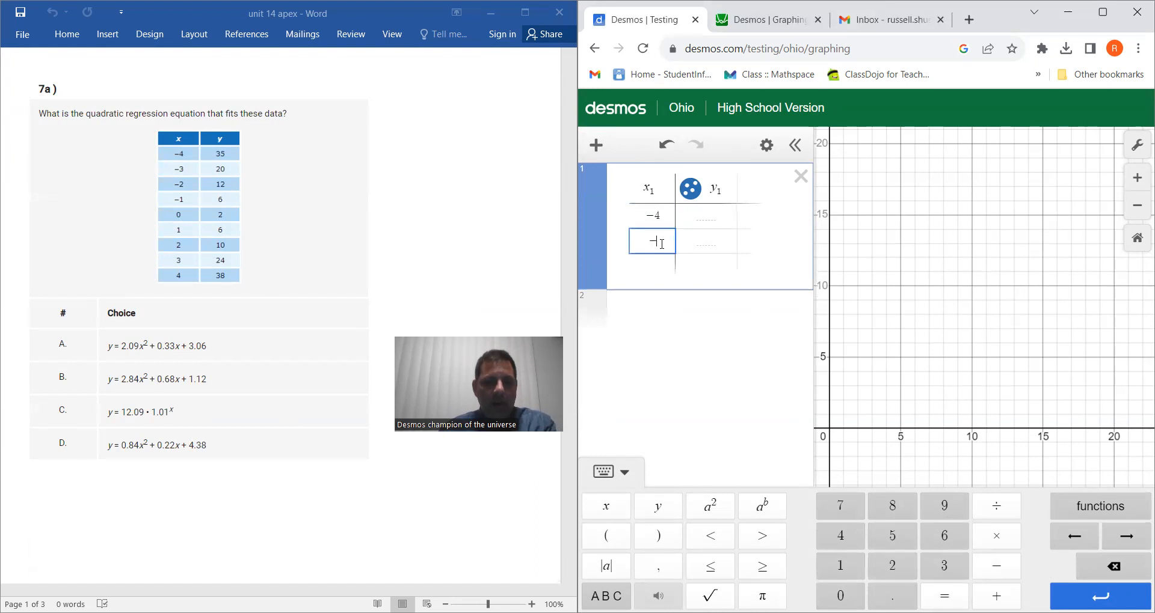
left_click(660, 265)
type("-2")
left_click(661, 287)
type("-")
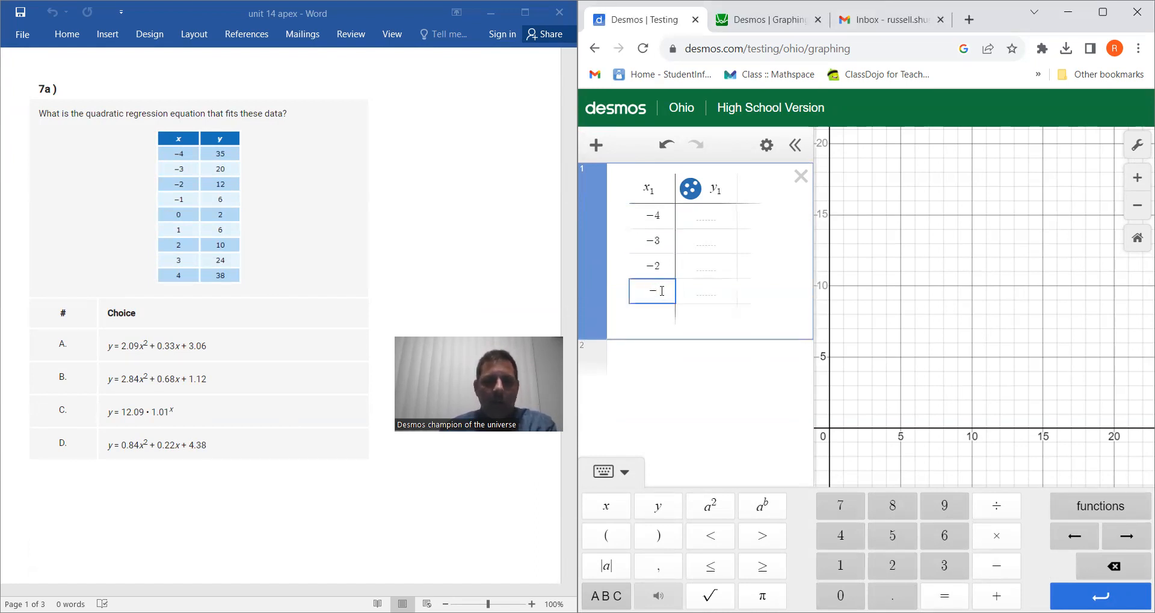
type("1")
Continue the table's x column with the values 0, 1, 2, 3 and 4
left_click(660, 318)
type("0")
key("Return")
type("1")
left_click(660, 359)
type("2")
left_click(661, 391)
type("3")
left_click(660, 415)
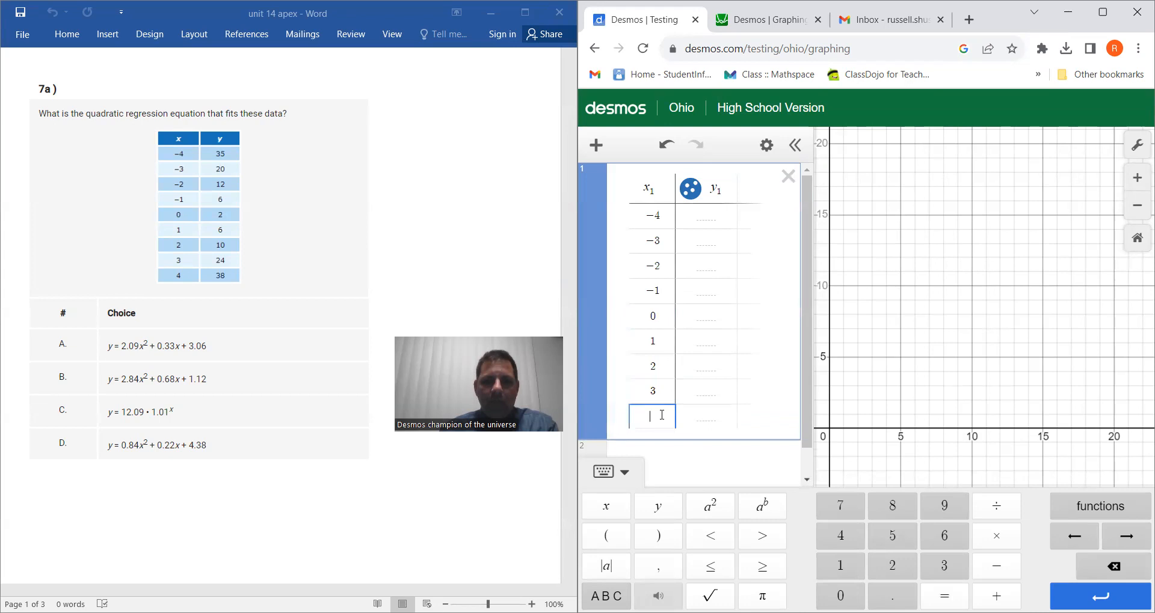
type("4")
Enter the y values 35, 20, 12, 6 and 2 beside the x values −4 to 0
left_click(707, 223)
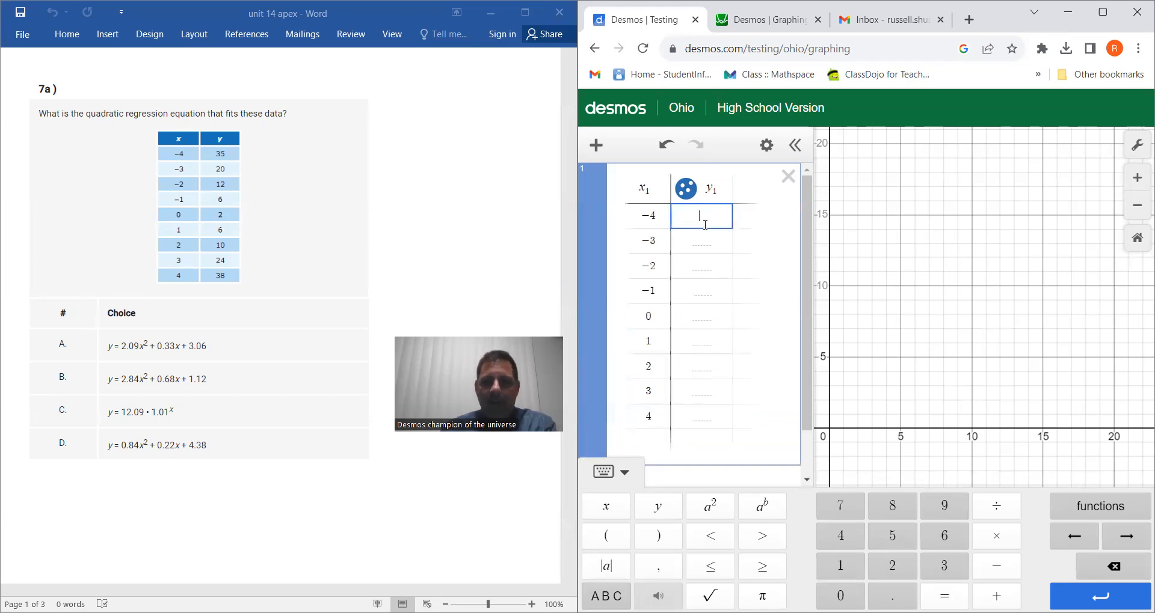
type("35")
left_click(710, 244)
type("20")
left_click(711, 273)
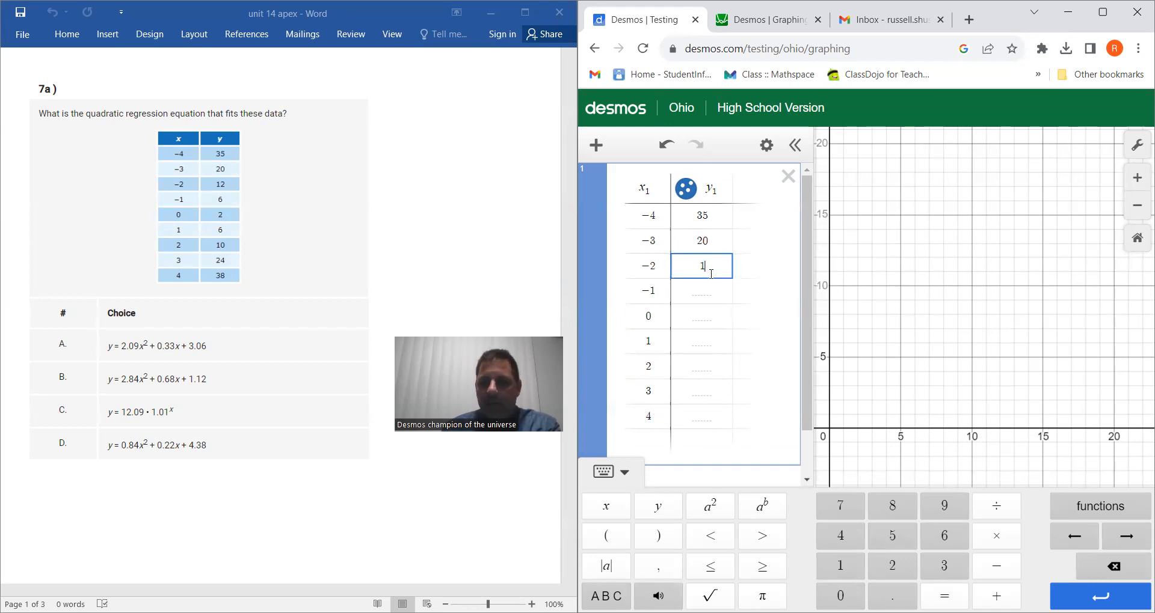
left_click(709, 297)
type("6")
left_click(708, 320)
type("2")
Enter the y values 6, 10, 24 and 38 beside the x values 1 to 4
left_click(704, 348)
type("6")
left_click(707, 371)
type("10")
left_click(709, 393)
type("24")
left_click(711, 419)
type("2")
key("BackSpace")
type("38")
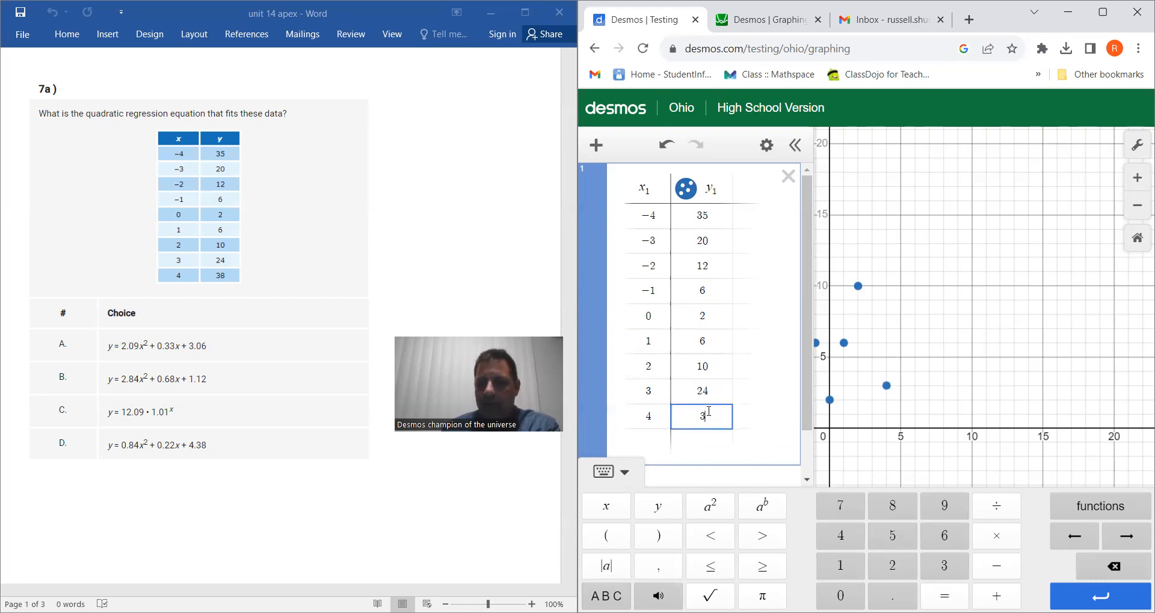
Start a regression in the empty expression below the table with y ~ ax
left_click(953, 359)
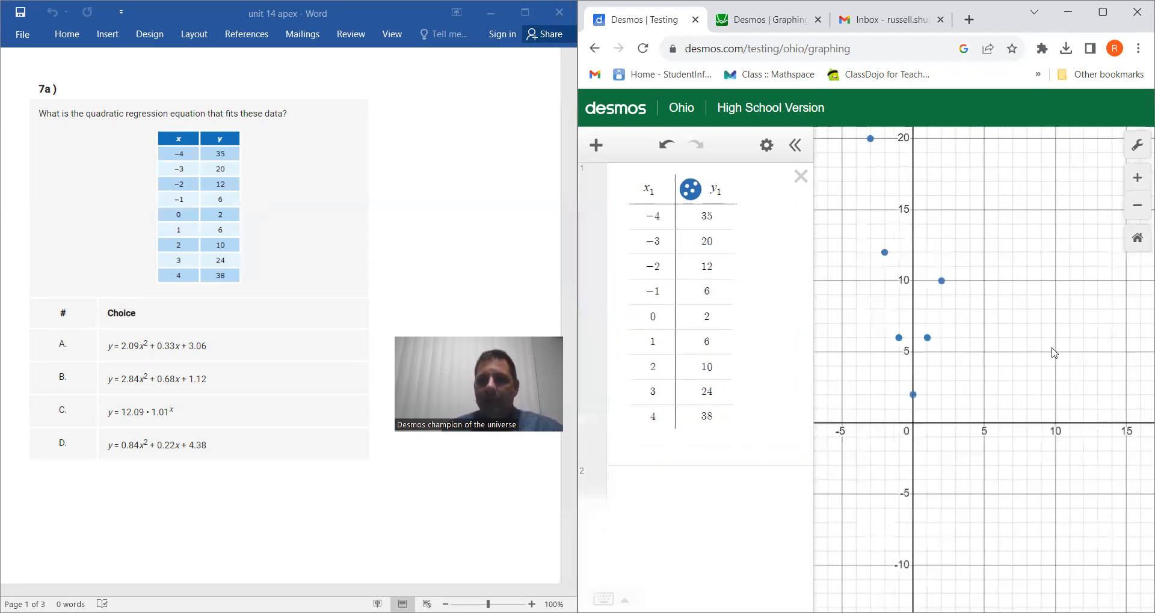
scroll(1035, 319, "down", 5)
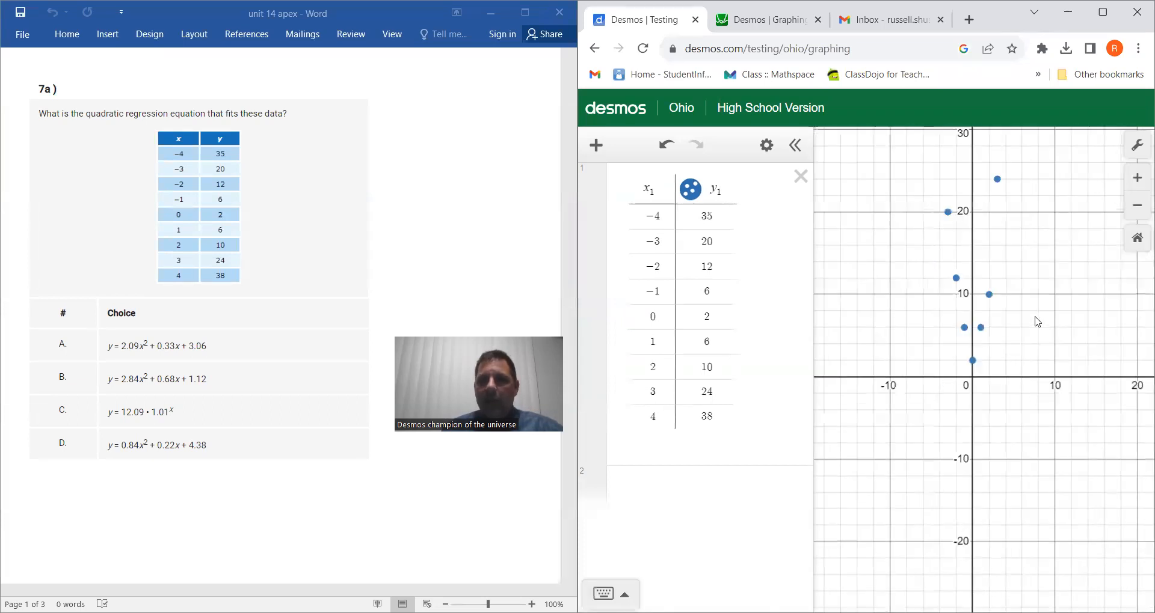
left_click_drag(1074, 266, 1006, 378)
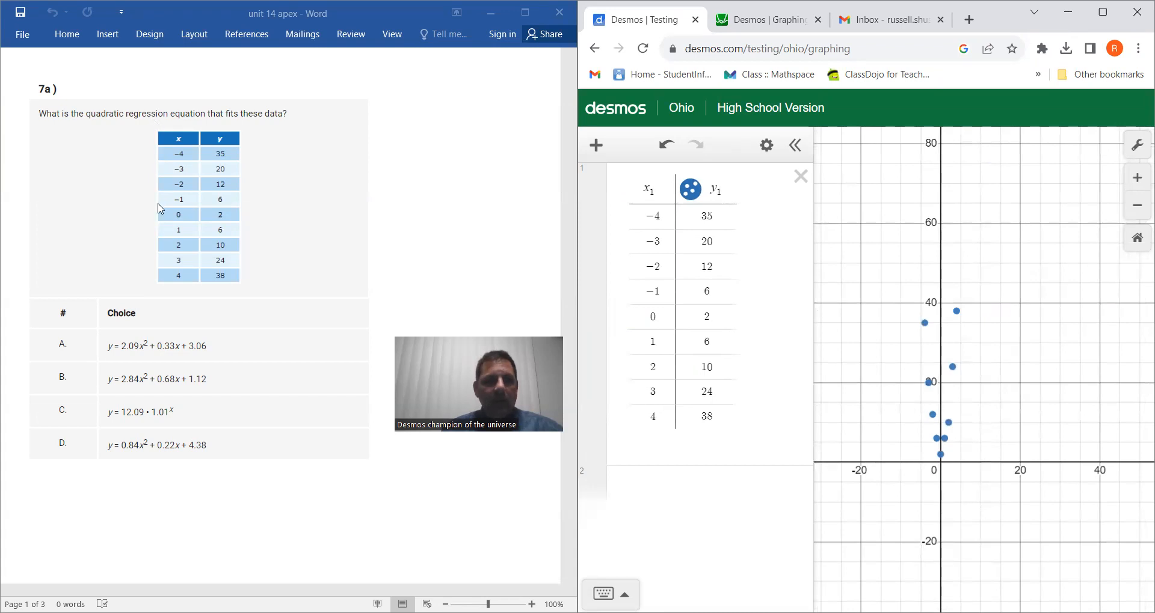
scroll(1035, 383, "up", 1)
scroll(981, 408, "up", 3)
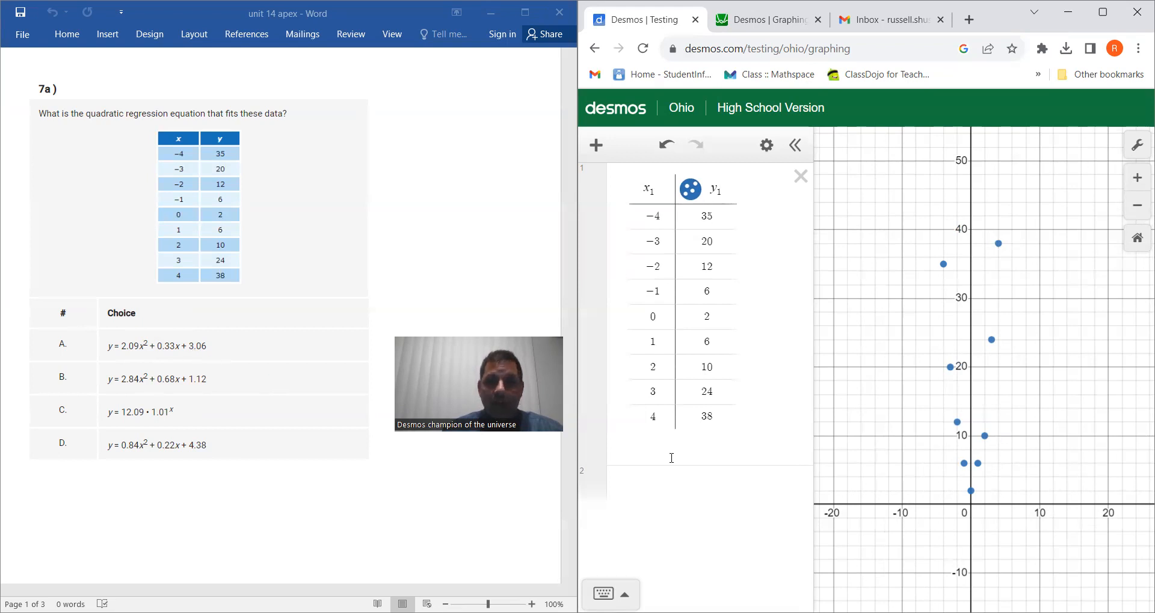
left_click(678, 490)
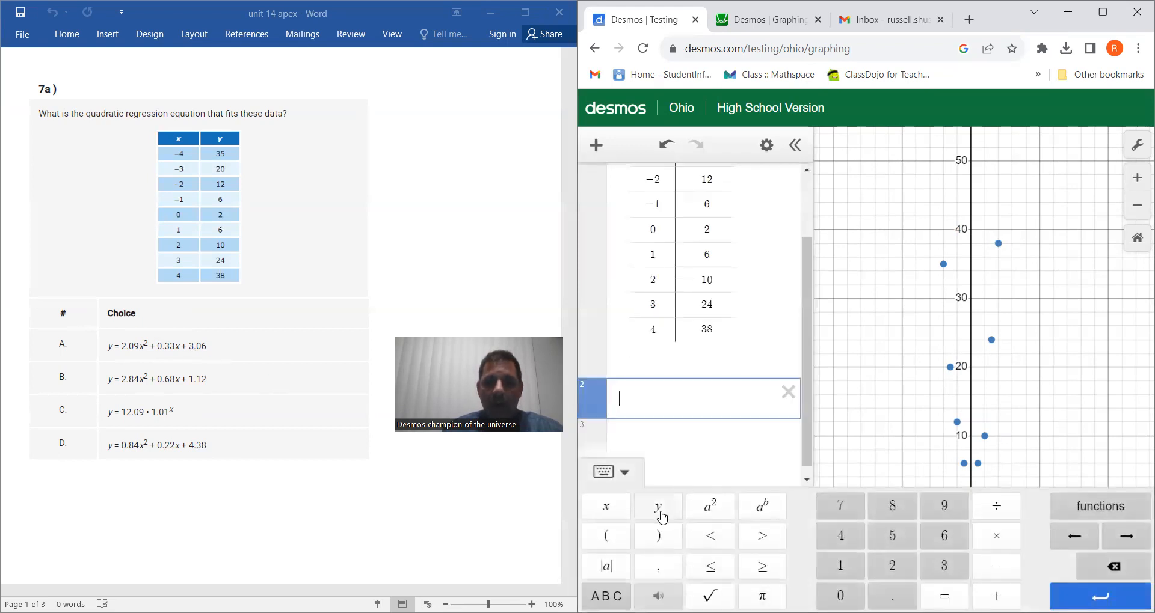
left_click(659, 508)
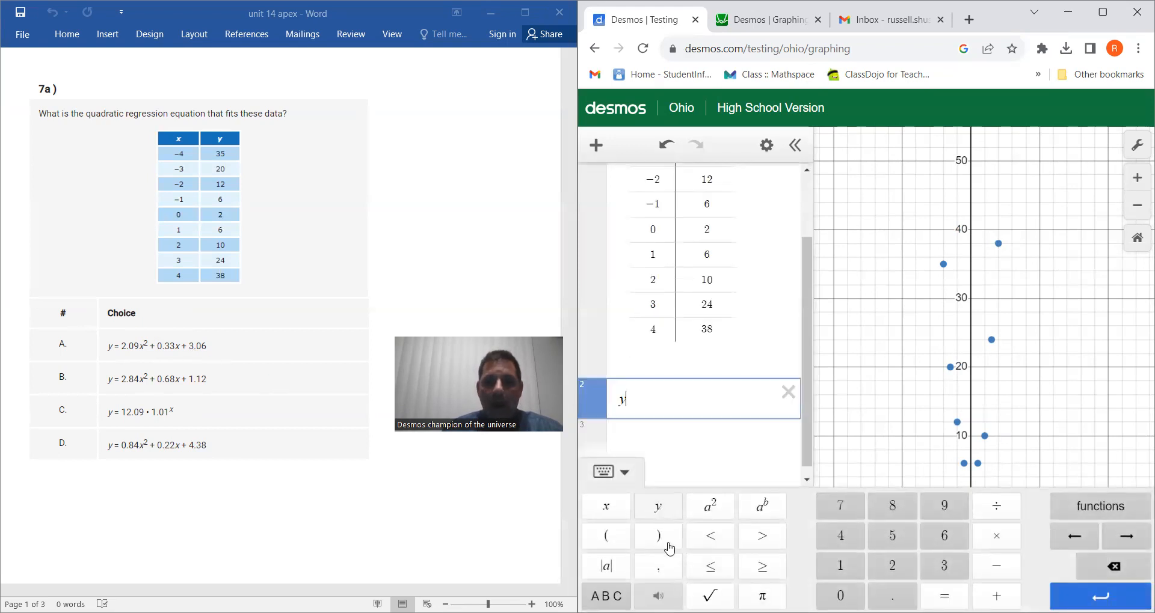
left_click(607, 596)
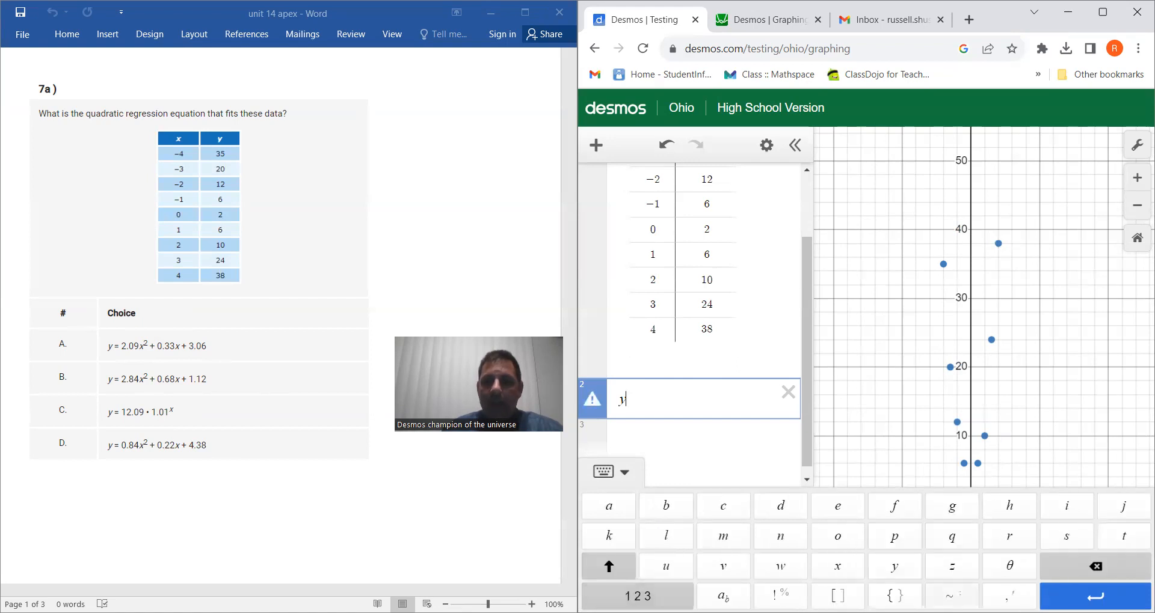
left_click(952, 596)
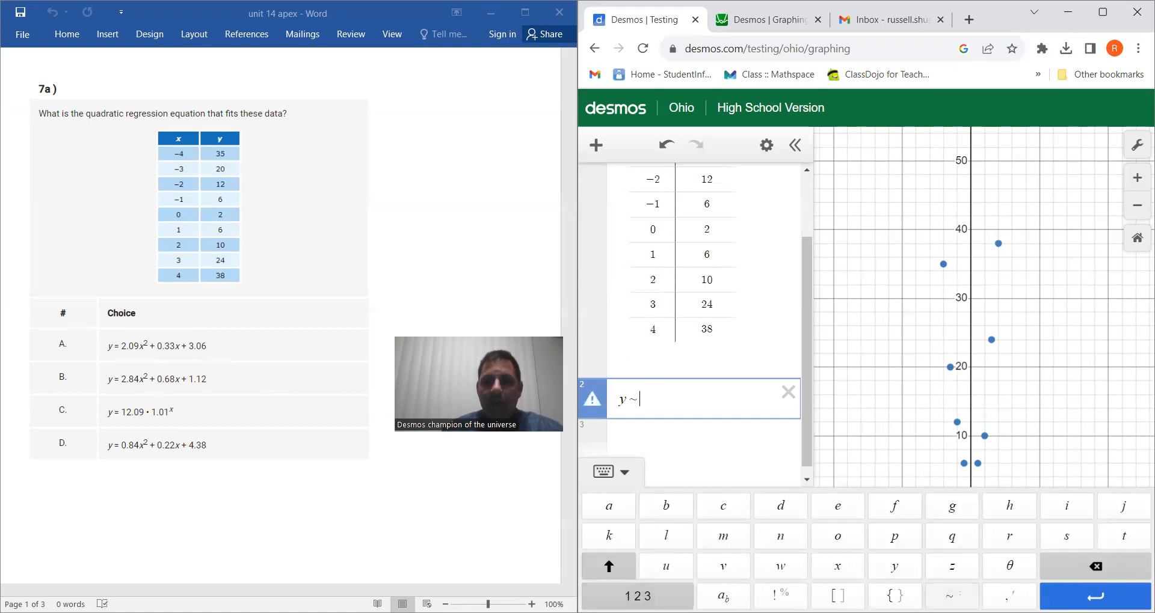
left_click(609, 509)
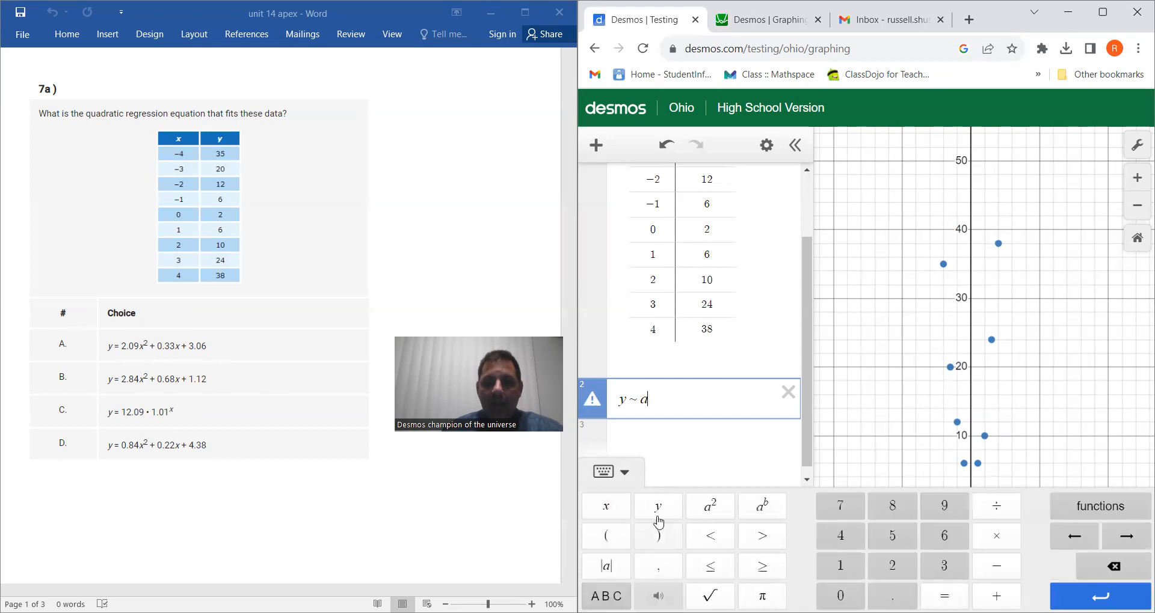
left_click(611, 509)
left_click(711, 506)
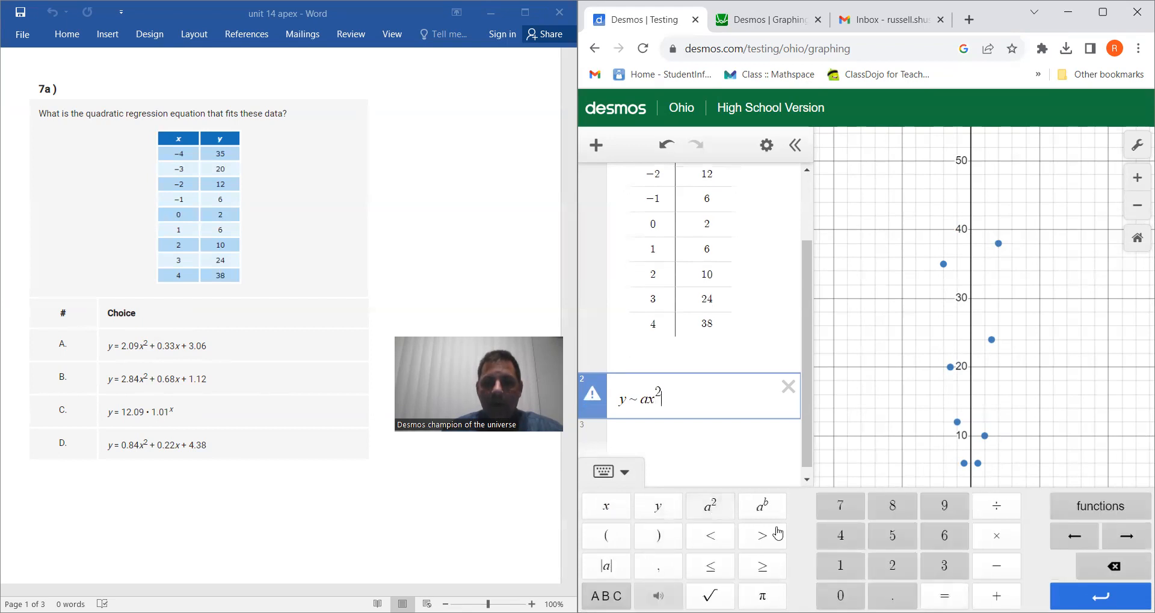
left_click(1120, 570)
Add the subscript 1 to both y and x to match the table columns, and square the x₁ term
scroll(744, 274, "up", 3)
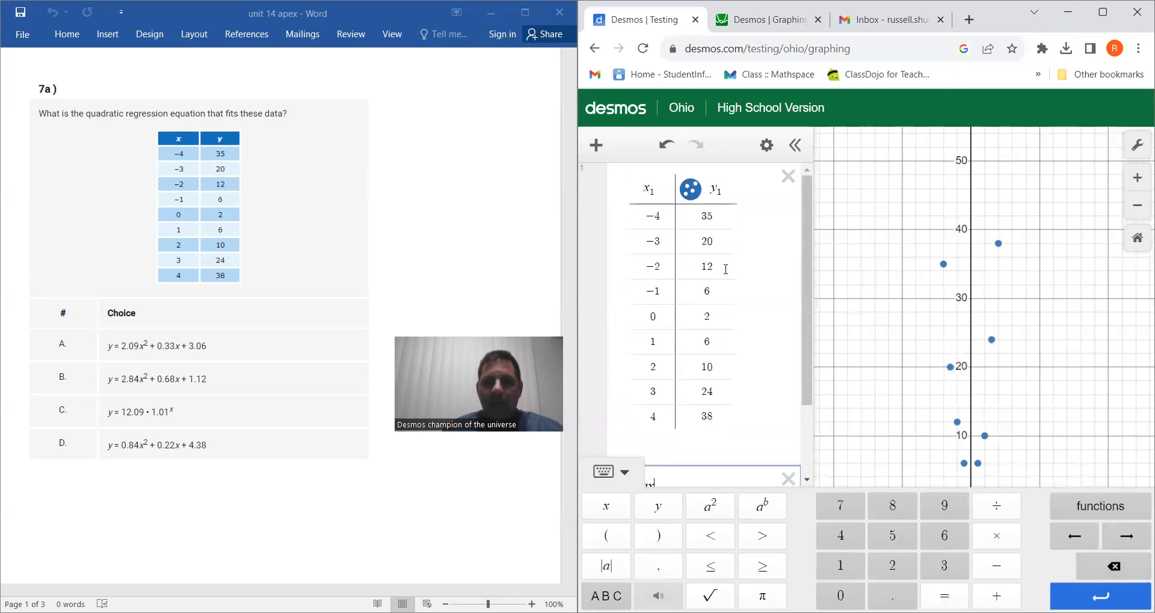
scroll(693, 296, "down", 3)
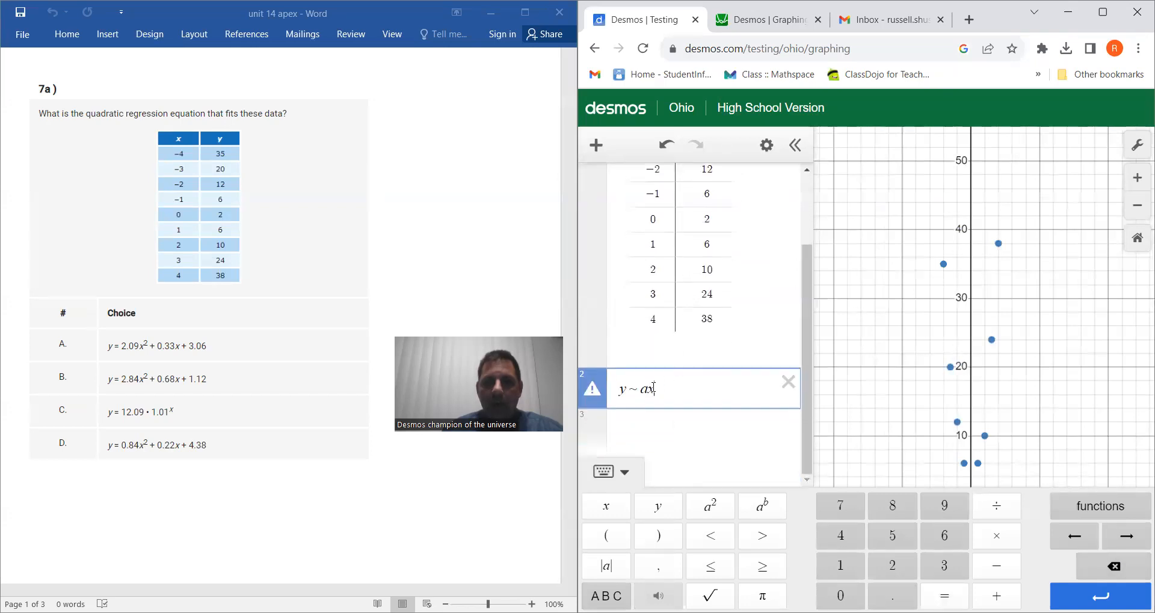
left_click(625, 391)
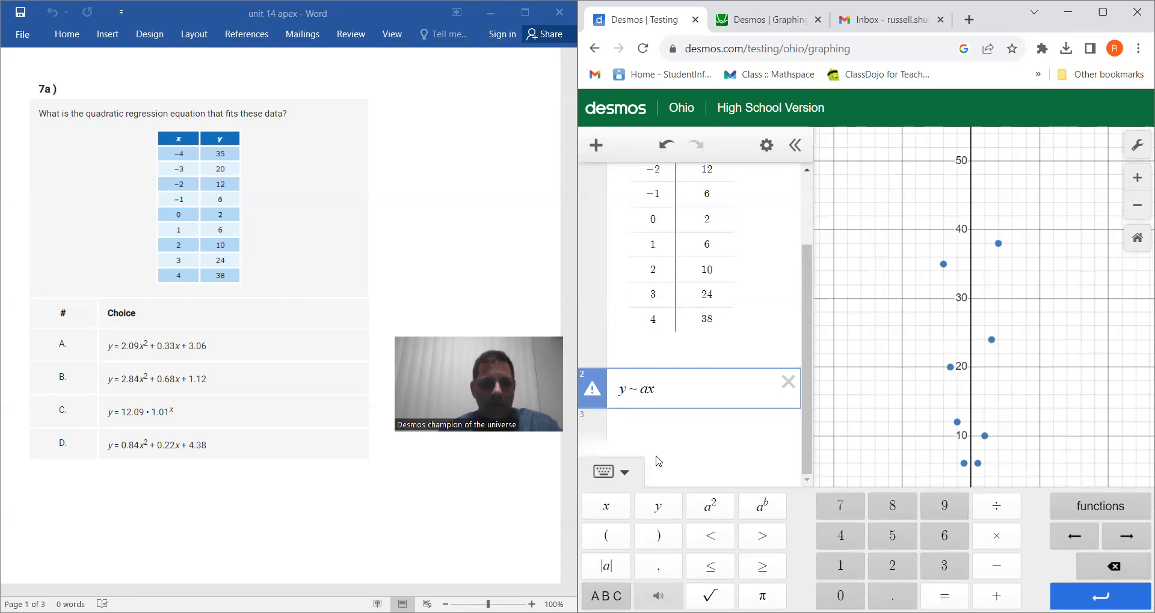
type("1")
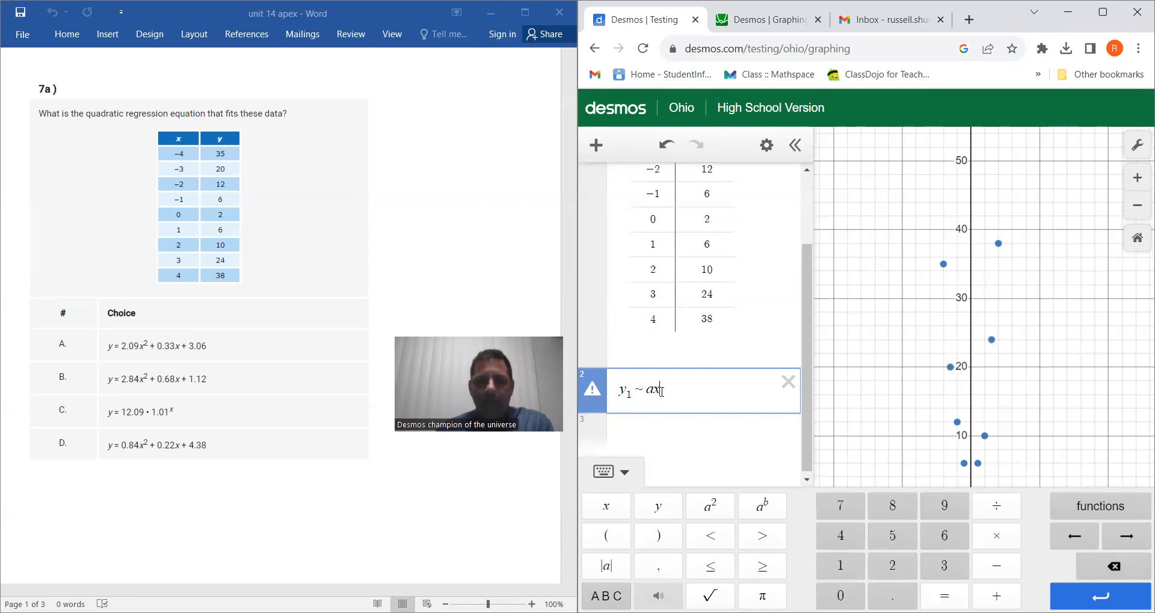
type("1")
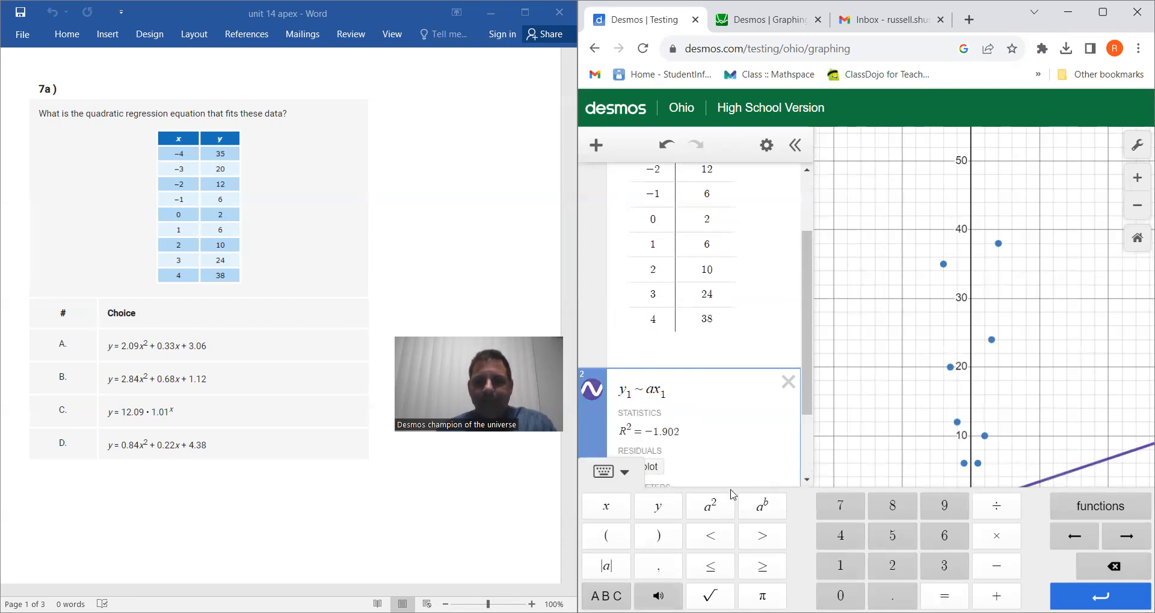
left_click(714, 510)
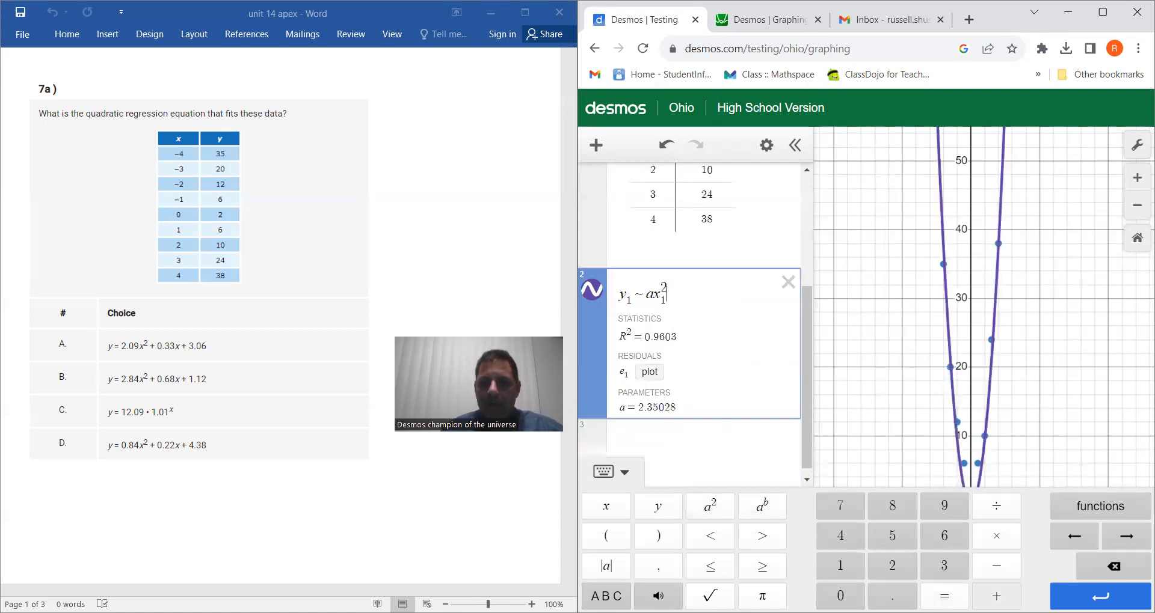
Add the linear term + bx₁ to the regression expression
left_click(996, 596)
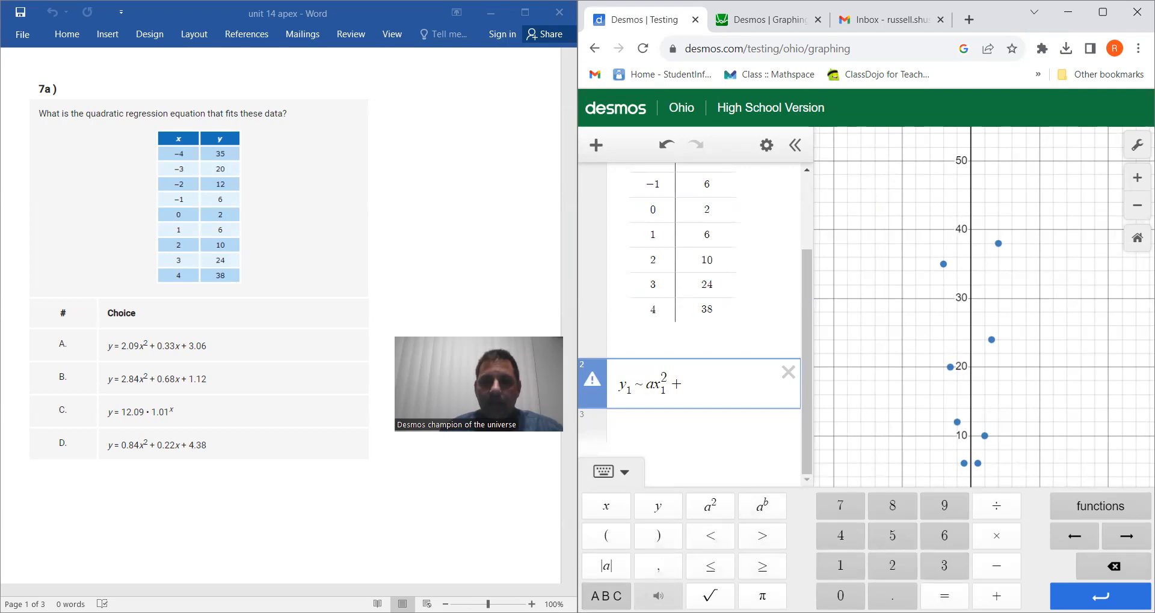
left_click(620, 596)
left_click(669, 513)
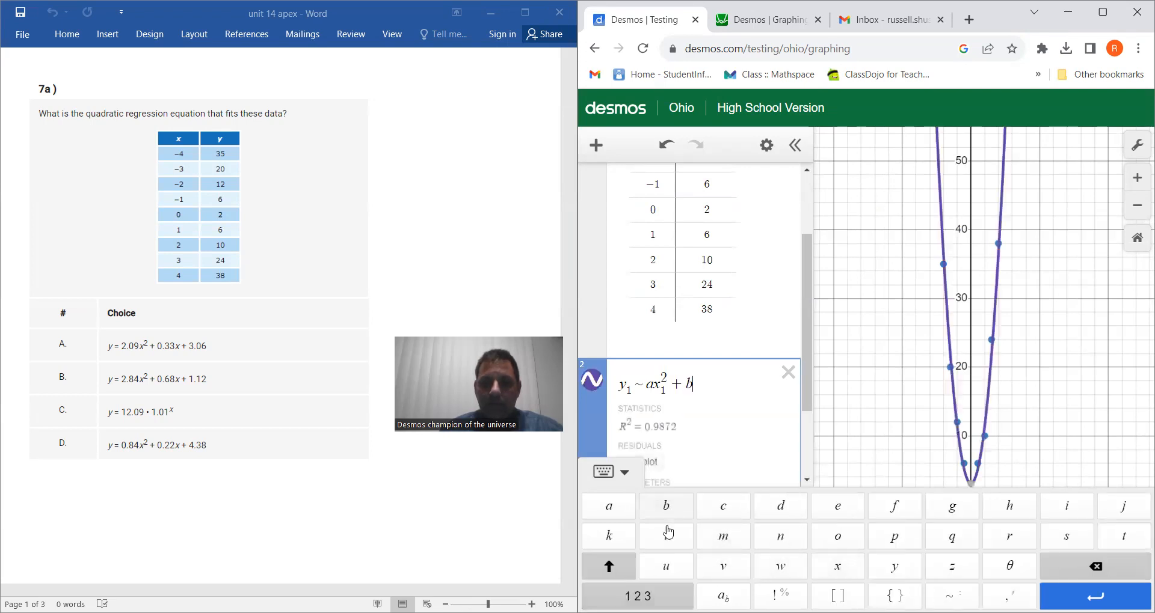
left_click(638, 596)
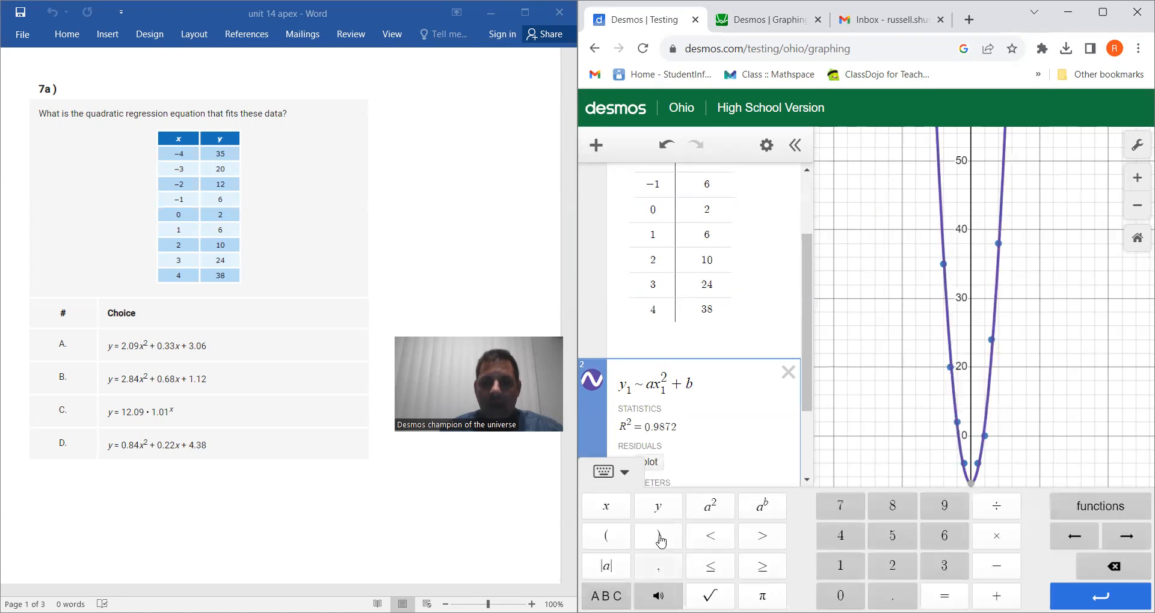
left_click(609, 509)
type("1")
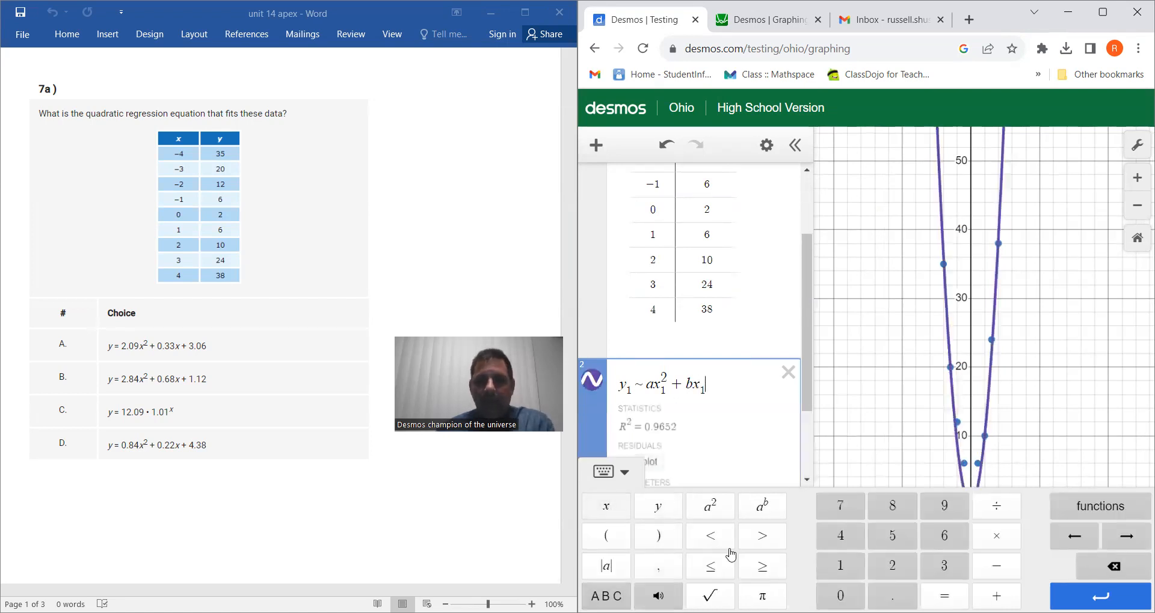
Complete the quadratic regression with the constant term + c
left_click(996, 596)
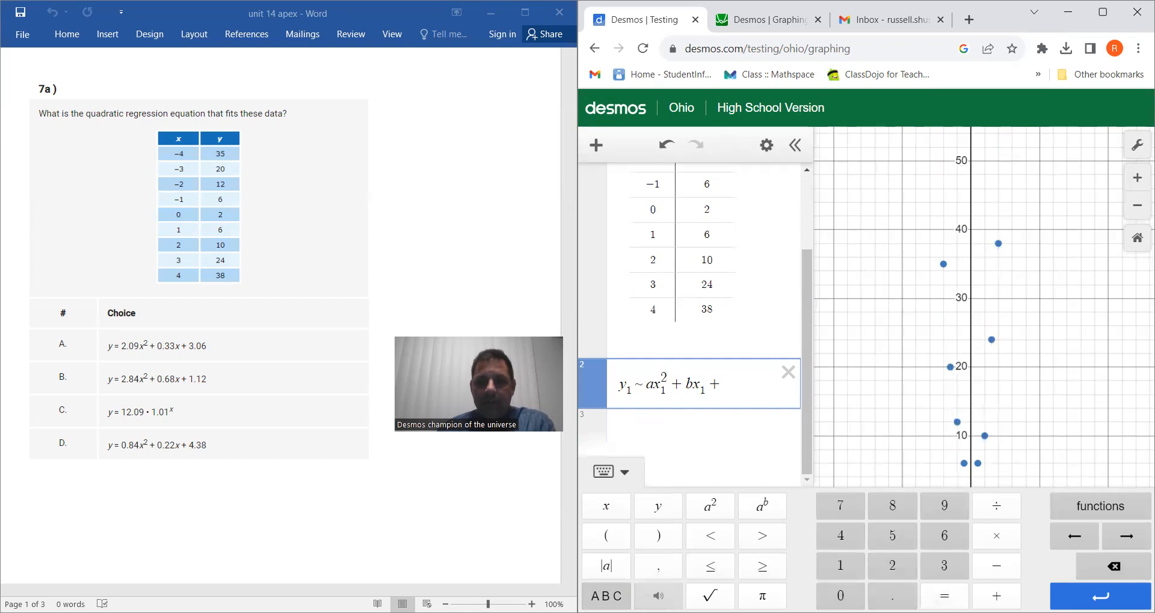
left_click(606, 596)
left_click(724, 509)
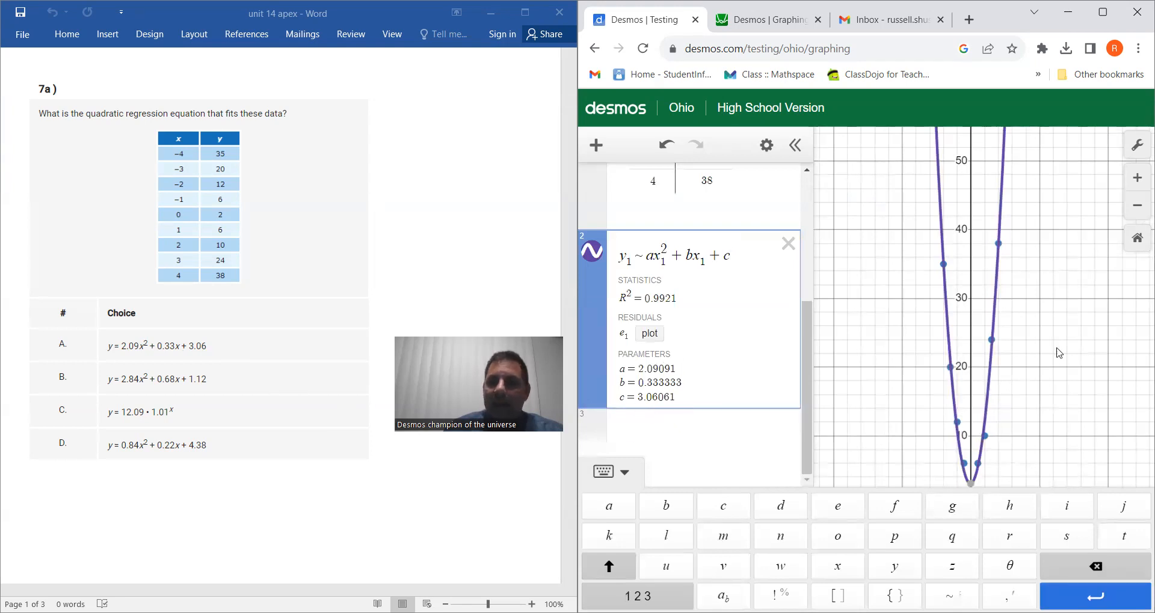
Review the fitted curve, data table and regression parameters against the answer choices of question 7a
left_click(1099, 425)
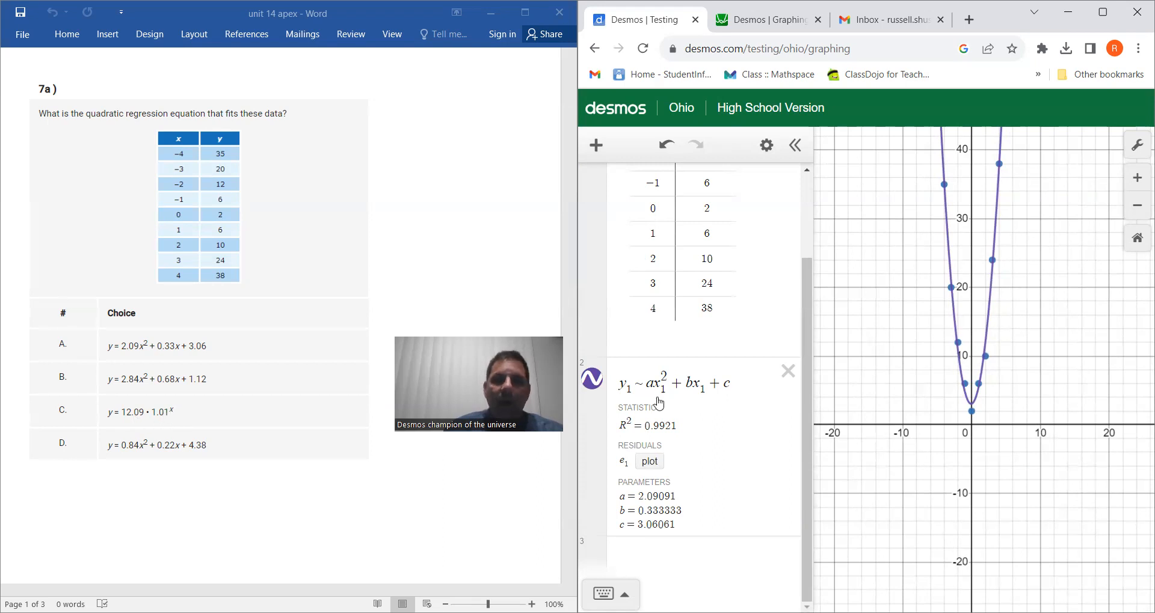
scroll(692, 313, "up", 2)
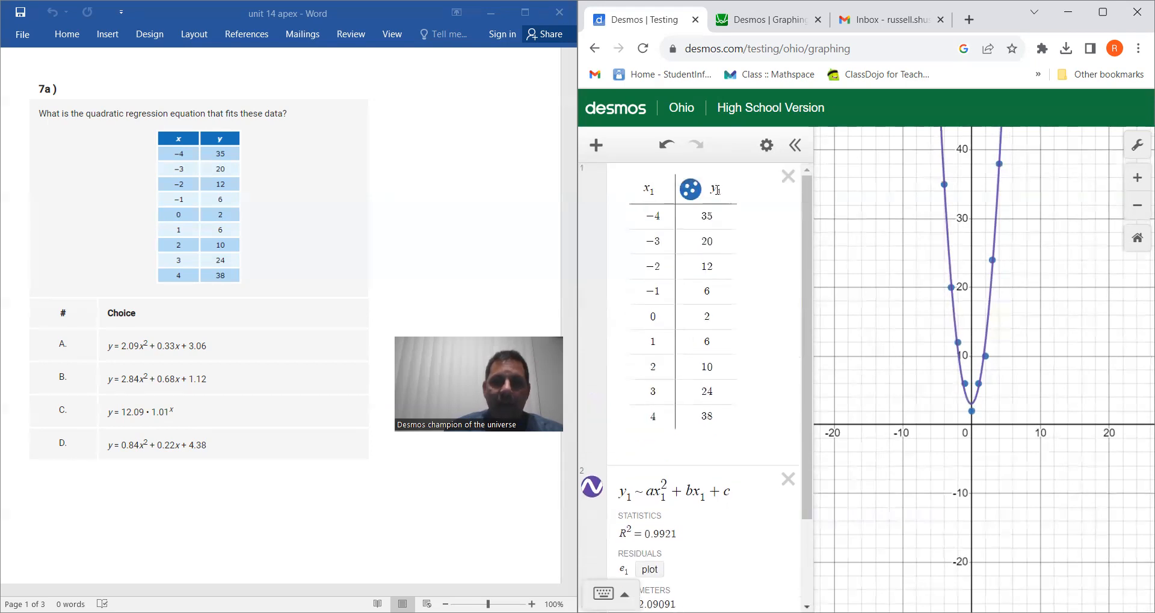
scroll(647, 457, "down", 2)
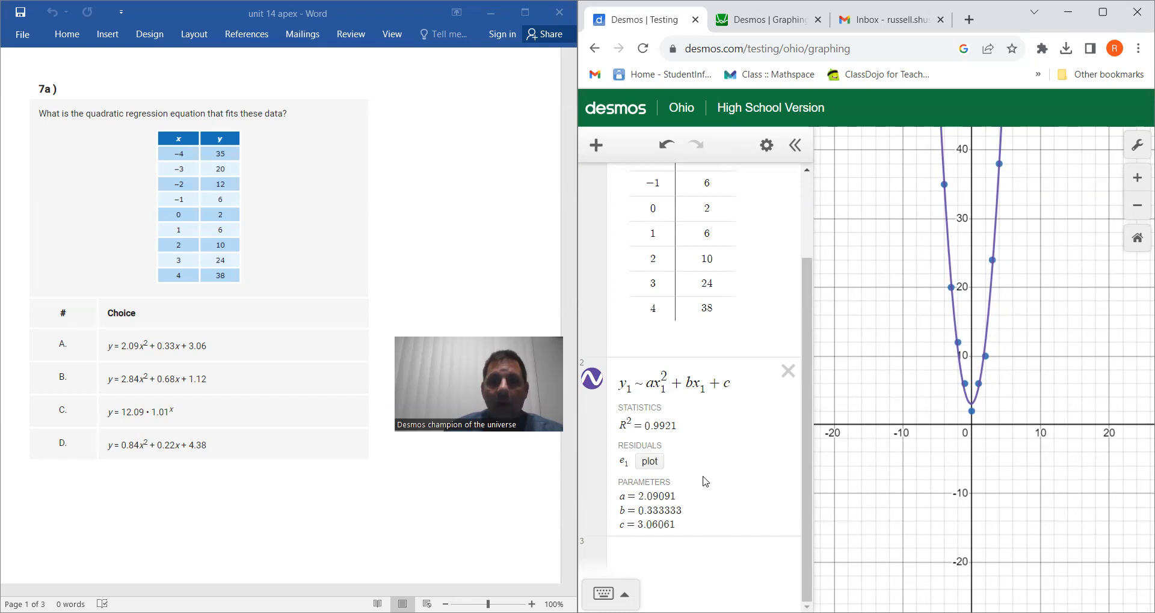
scroll(709, 478, "up", 2)
scroll(549, 296, "up", 5)
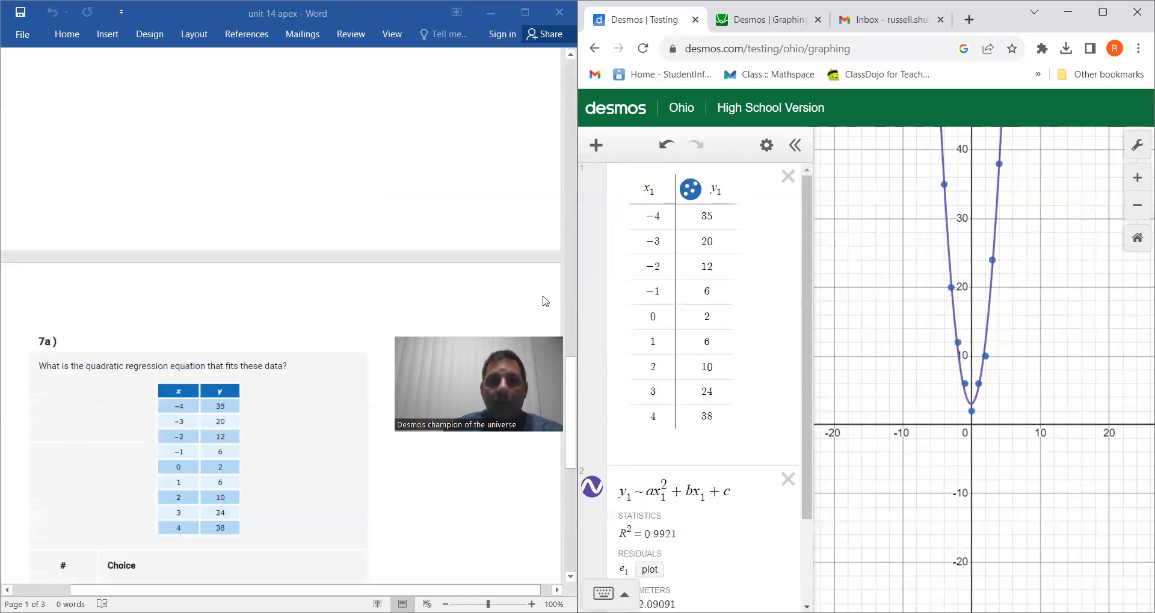
scroll(702, 299, "down", 1)
scroll(703, 298, "down", 2)
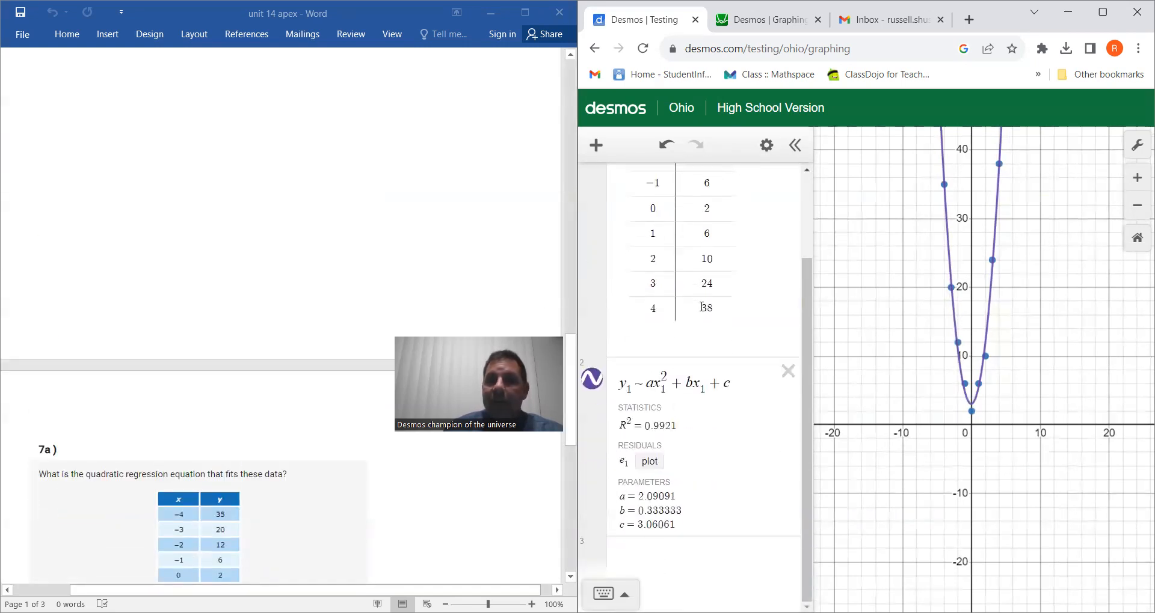